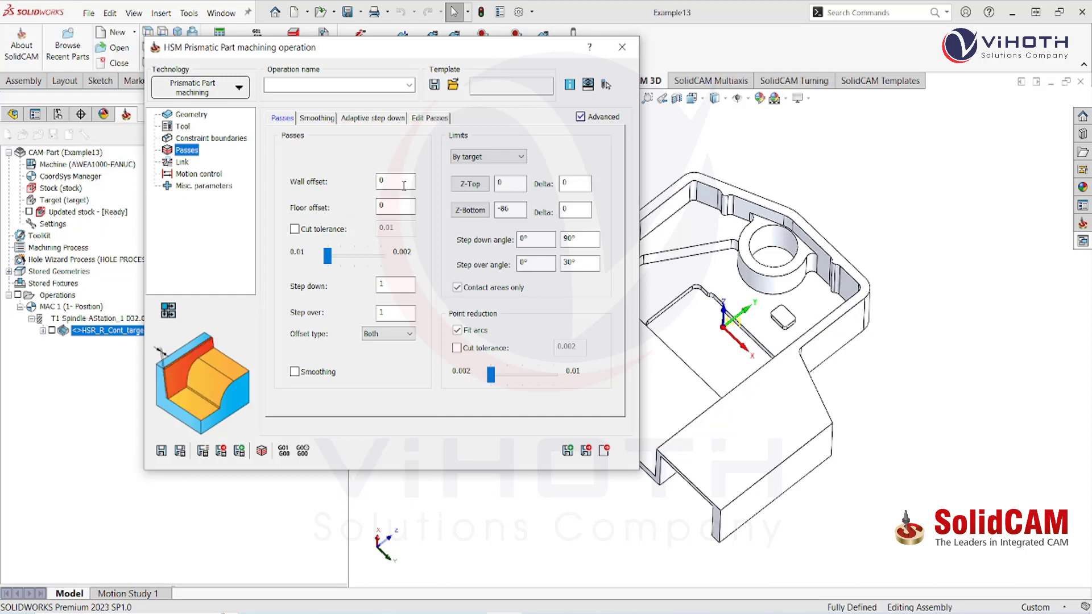
Set the passes' step down and step over to 2, choose offset type Both and enable smoothing.
left_click_drag(398, 289, 332, 300)
type("2")
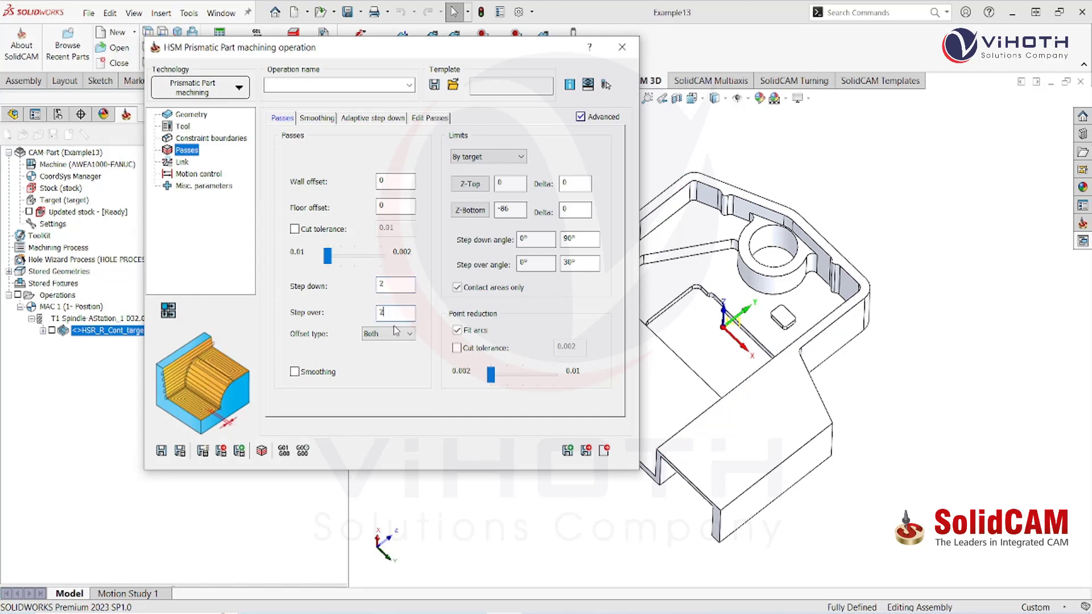
left_click(389, 334)
left_click(374, 346)
left_click(388, 334)
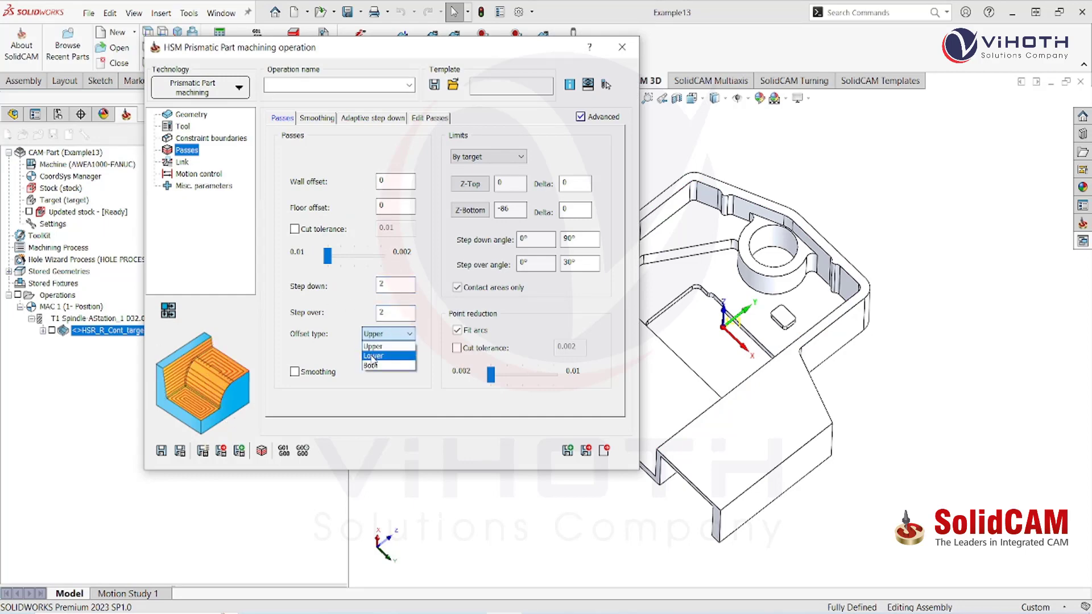
left_click(373, 355)
left_click(388, 334)
left_click(375, 365)
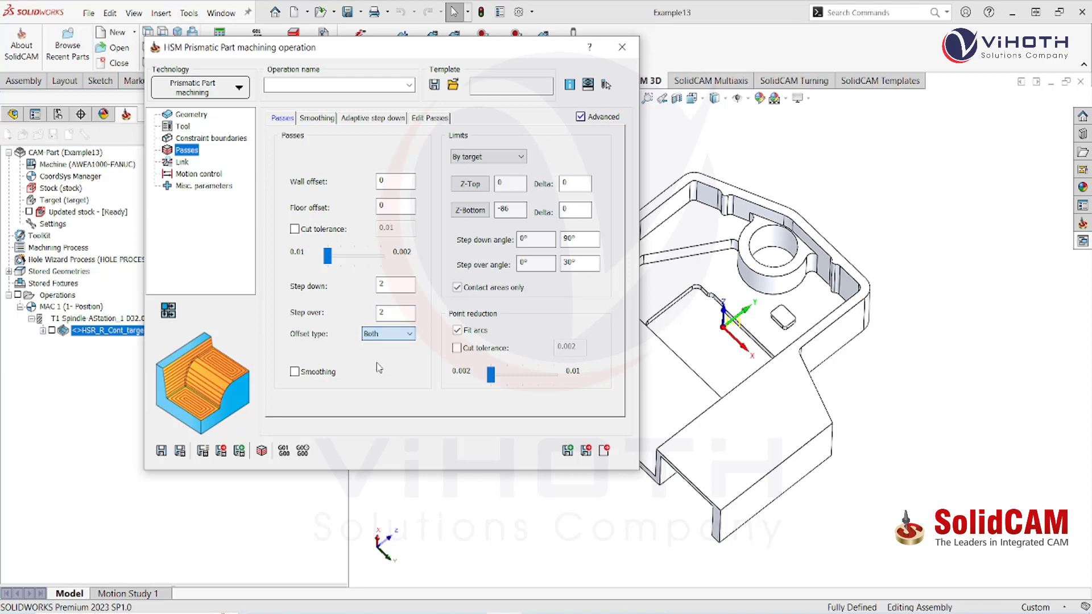
left_click(295, 372)
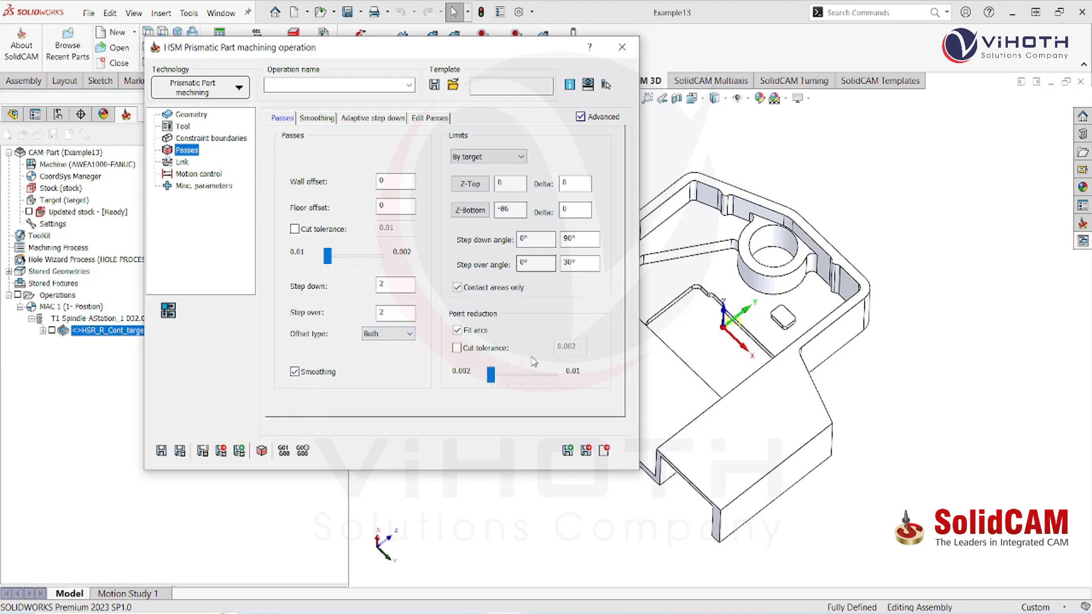
Review the smoothing, adaptive step down and edit passes settings of the operation.
left_click(317, 119)
left_click(374, 118)
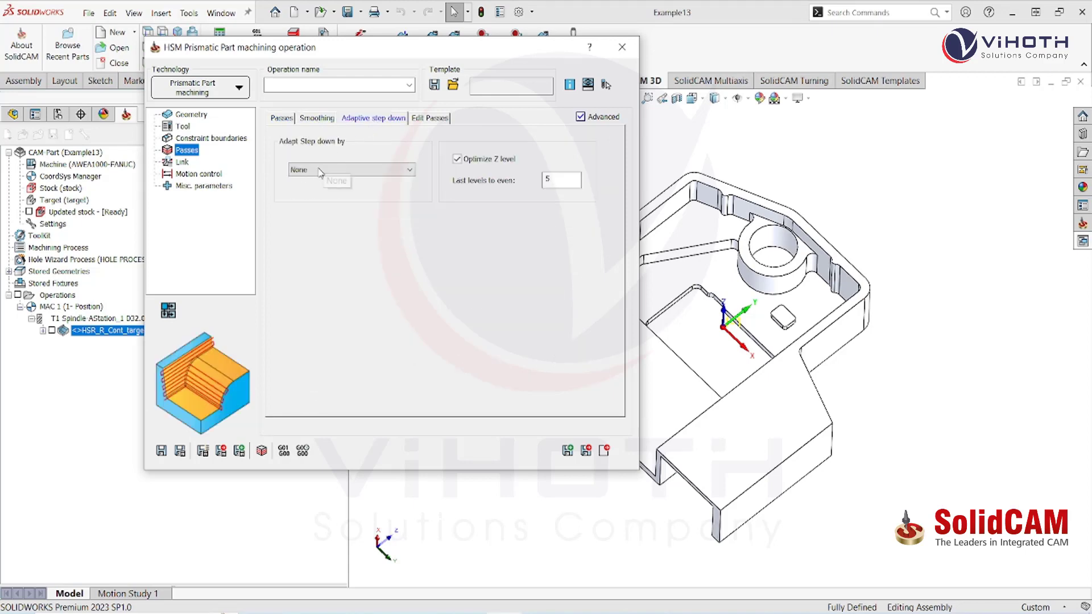
left_click(352, 169)
left_click(330, 188)
left_click(421, 119)
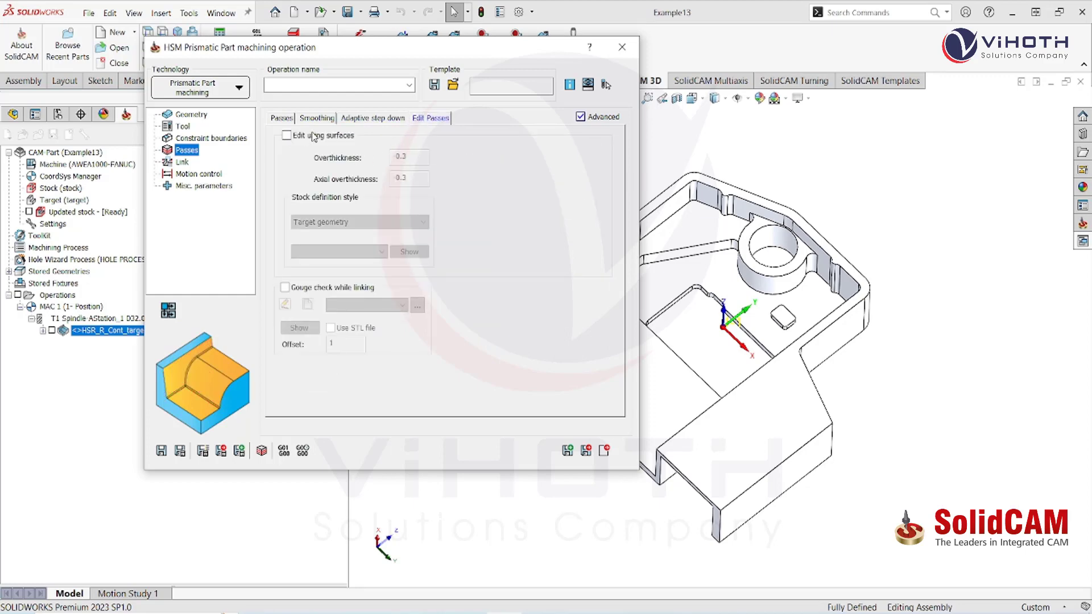
Set the linking direction to bi-directional for both the constant stepover passes and the constant Z passes.
left_click(183, 163)
left_click(295, 171)
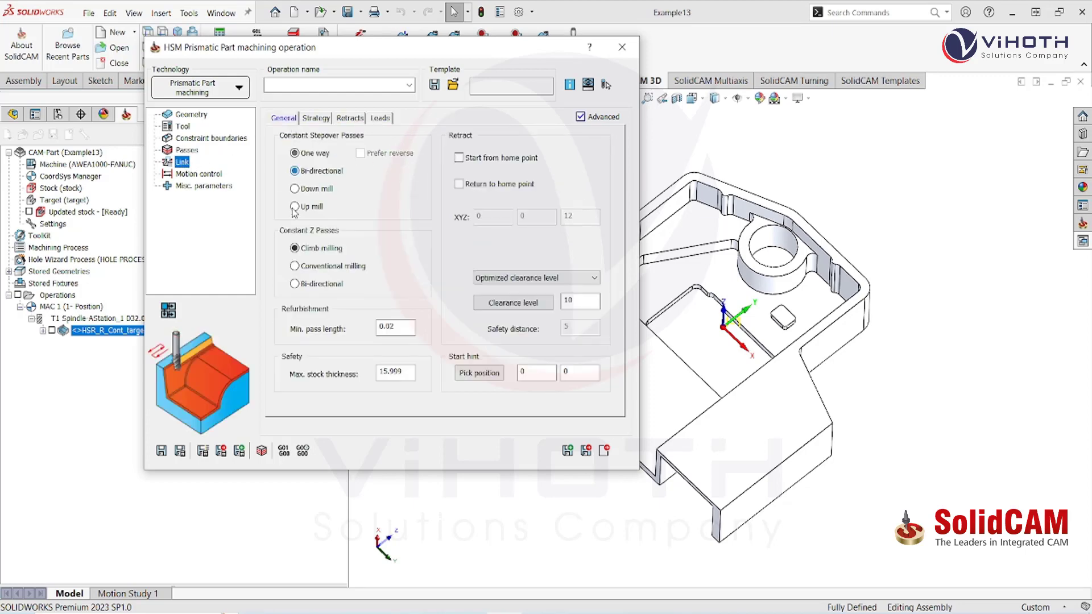
left_click(294, 284)
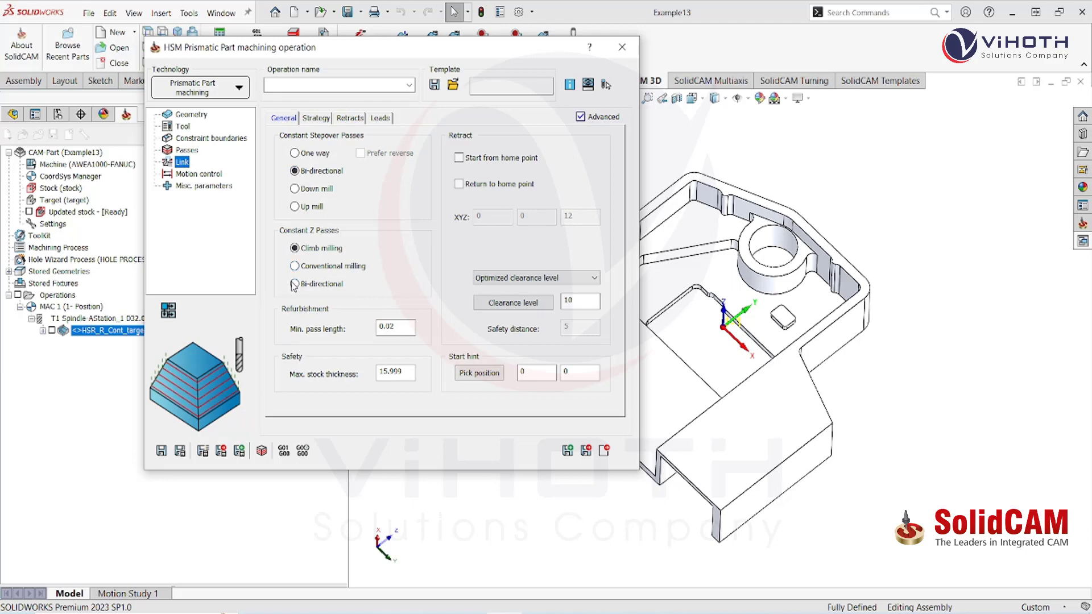
Set the link retracts' clear surface within to 1 and minimum rapid length to 2, and open the lead settings.
left_click(307, 118)
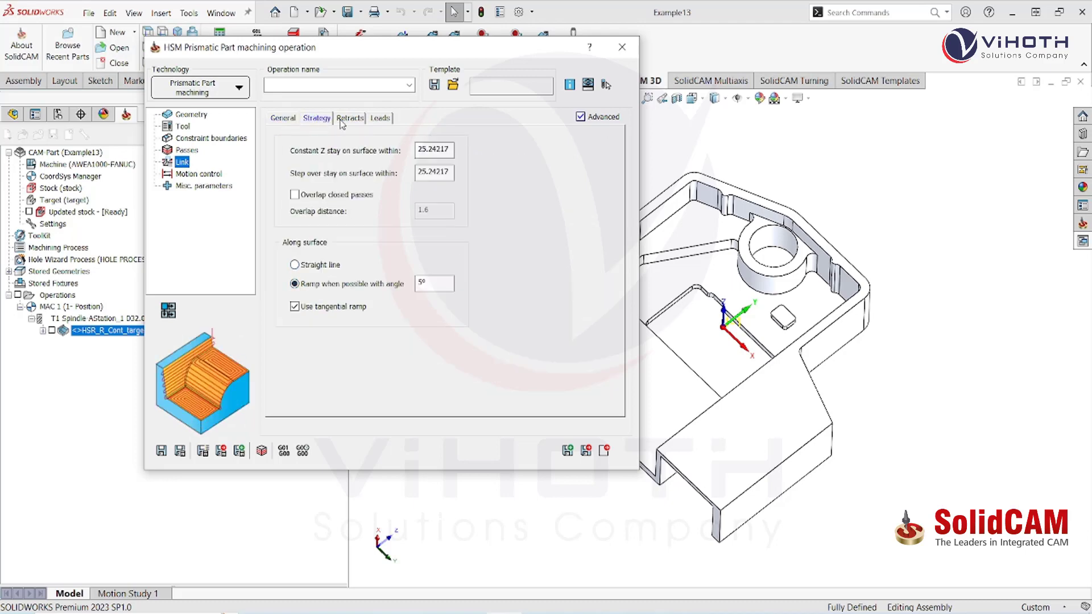
left_click(349, 119)
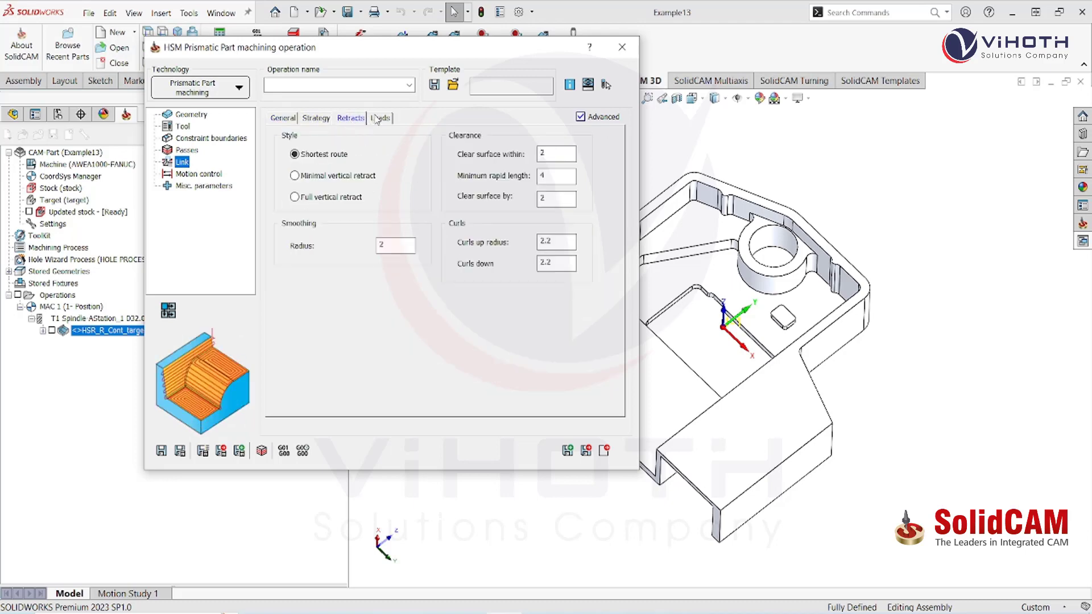
left_click_drag(554, 155, 540, 204)
type("12")
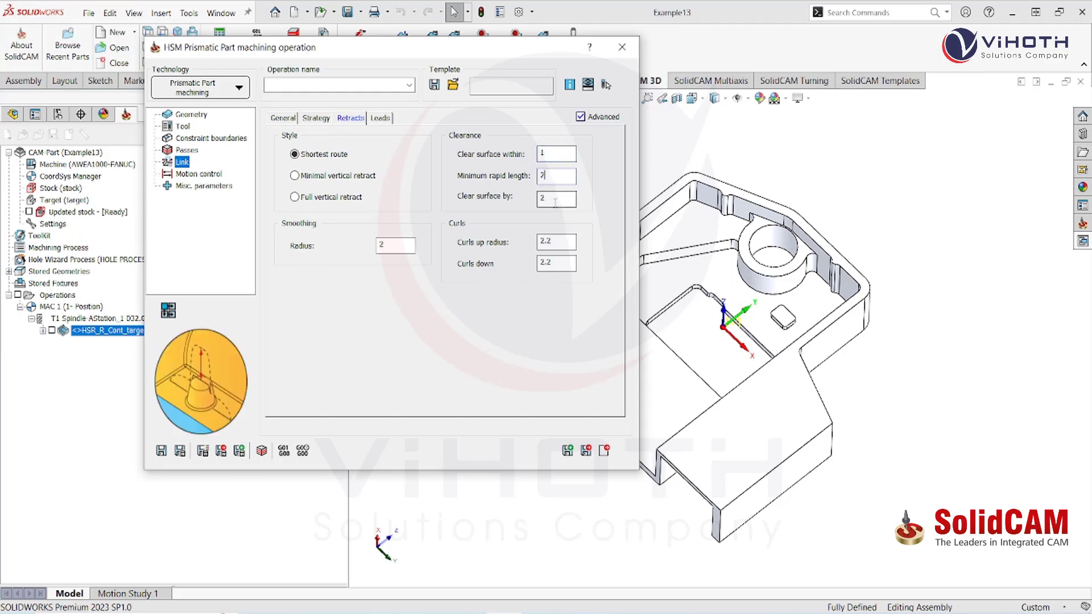
left_click(381, 118)
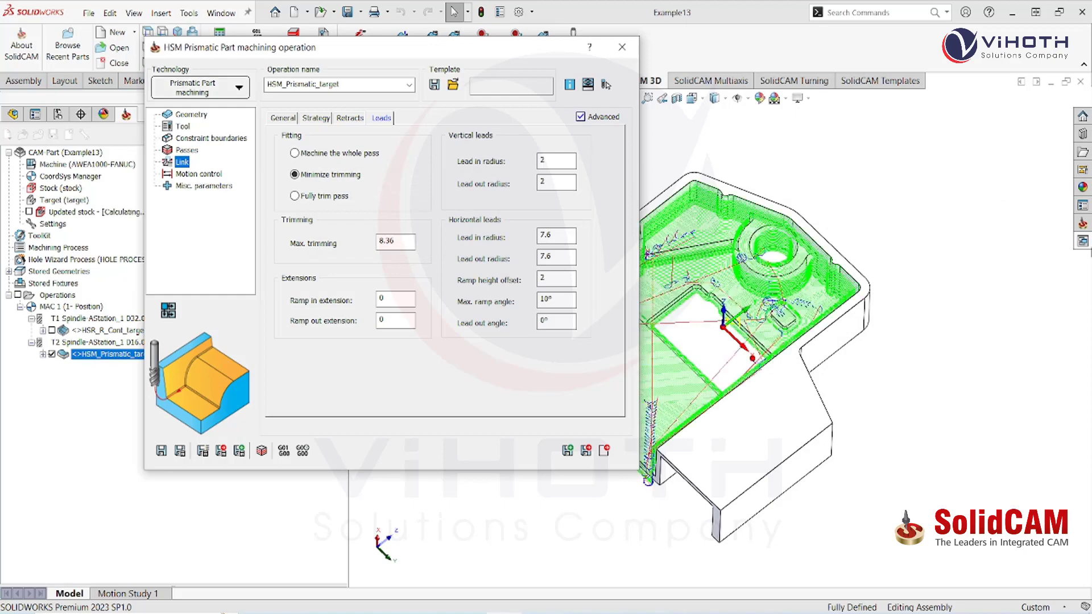
Run a SolidVerify simulation of the calculated HSM_Prismatic_target operation, inspect the machined pocket and exit the simulation.
middle_click_drag(922, 407, 932, 342)
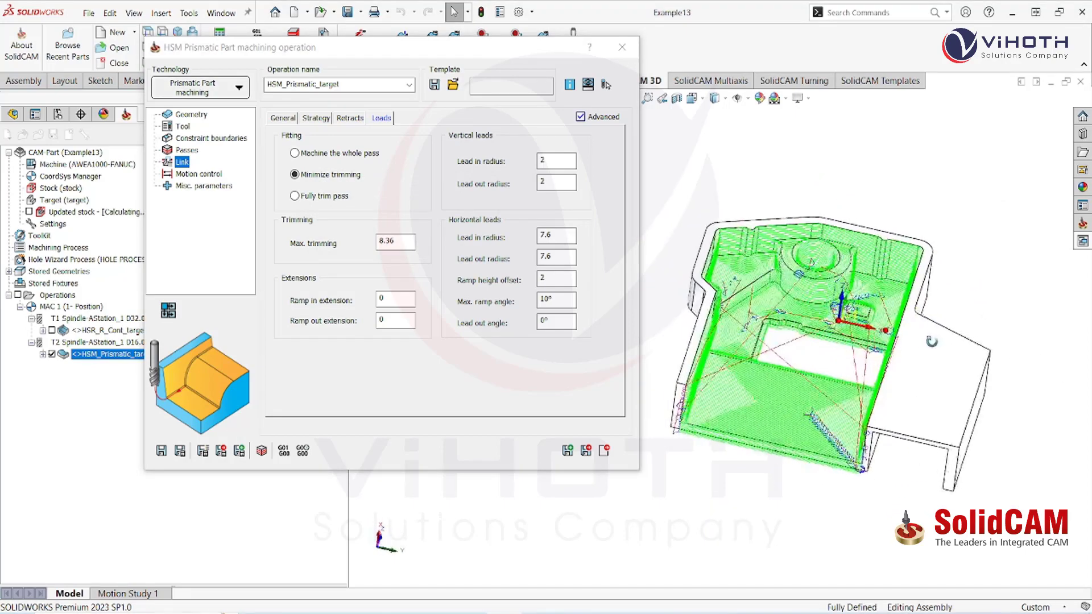
left_click(261, 451)
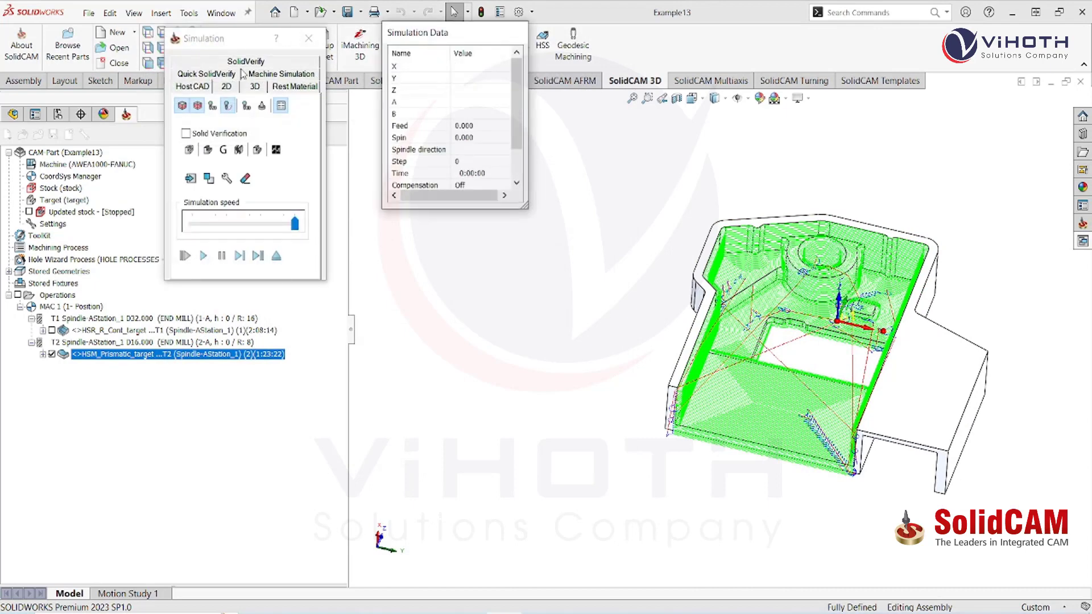
left_click(244, 65)
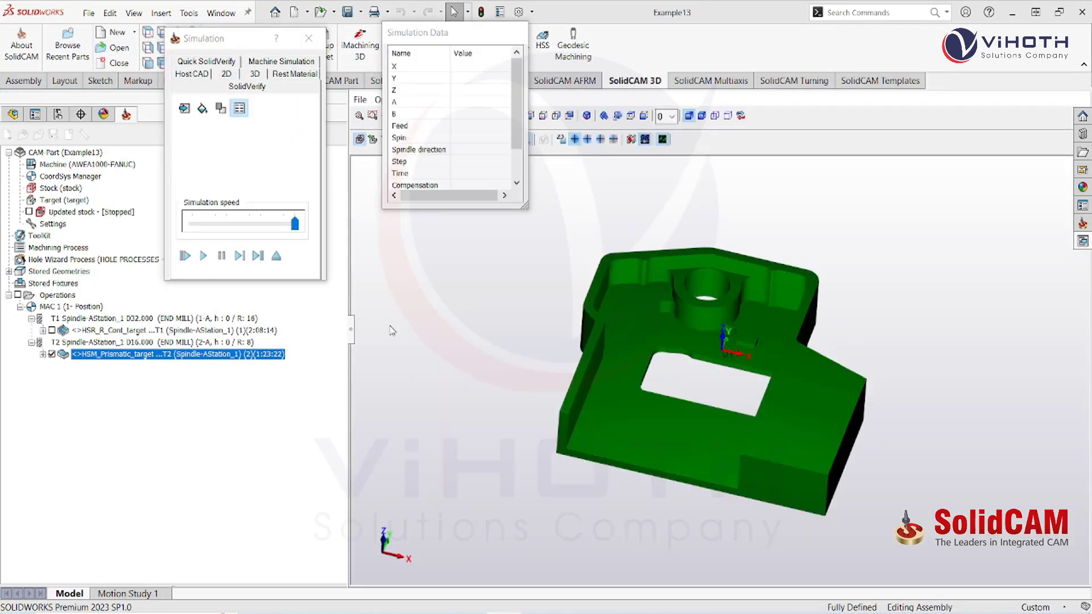
left_click(203, 255)
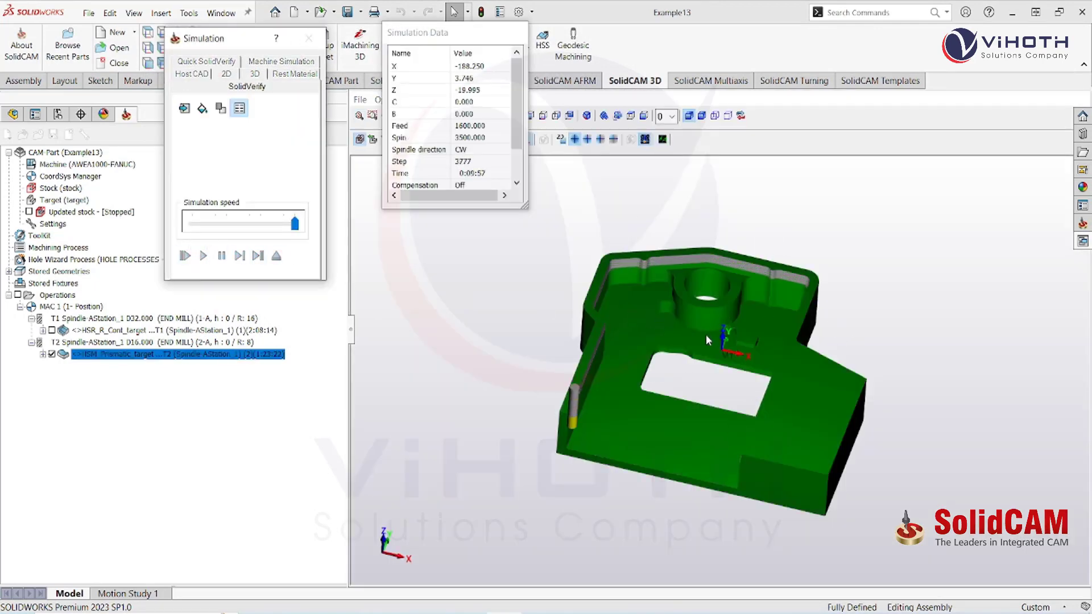
mouse_move(706, 336)
middle_mouse_down()
mouse_move(684, 336)
mouse_move(705, 336)
mouse_move(695, 343)
middle_mouse_up()
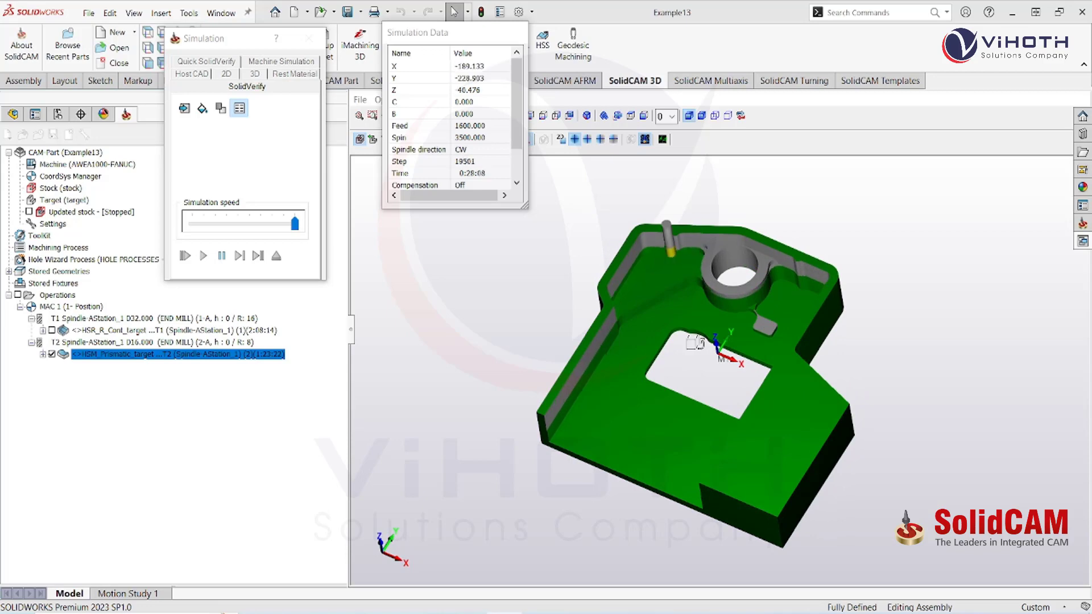
mouse_move(695, 343)
middle_mouse_down()
mouse_move(726, 341)
mouse_move(714, 339)
mouse_move(715, 351)
middle_mouse_up()
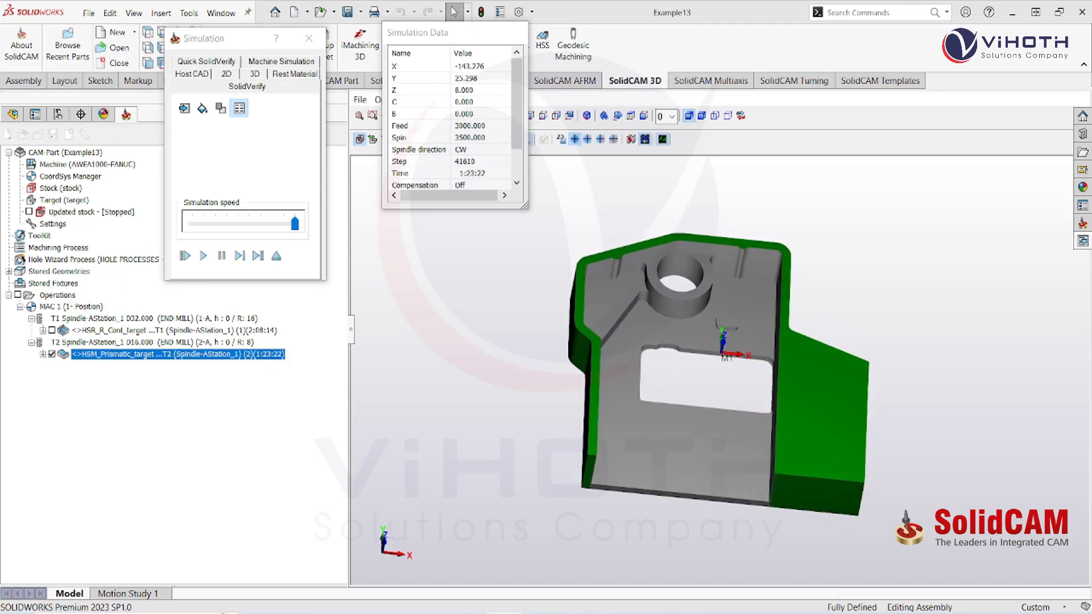
left_click(276, 256)
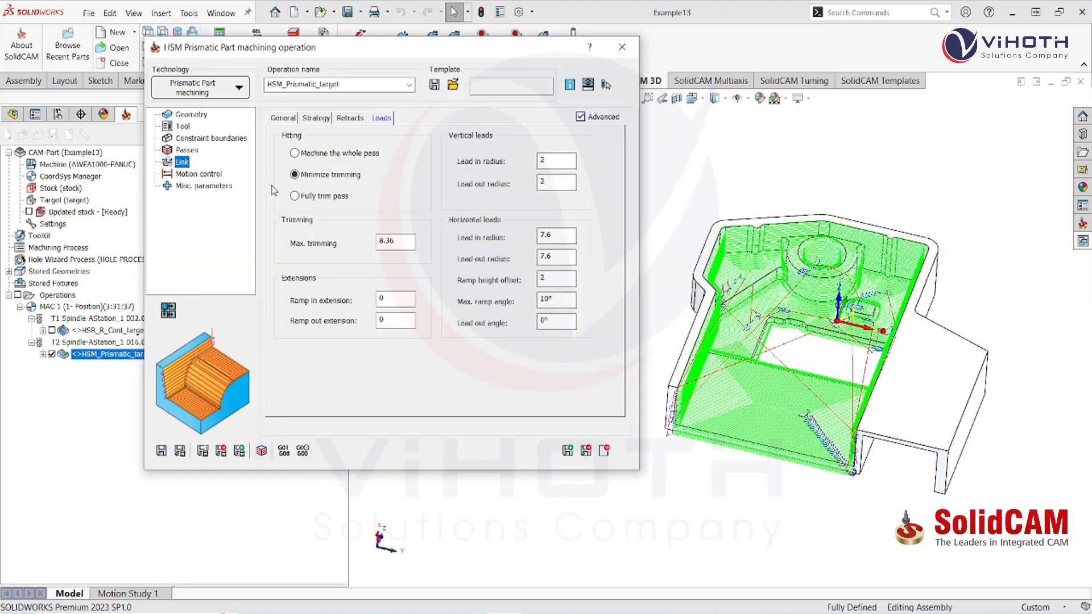
Set the boundary-tool relation of the user-defined constraint boundary contour1 to Internal.
left_click(198, 138)
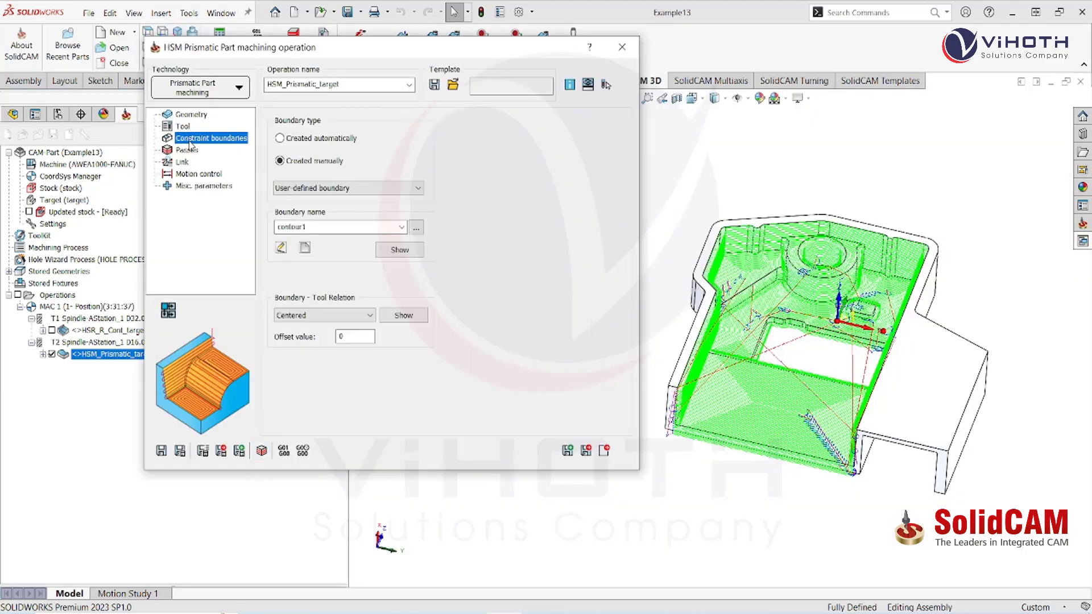
left_click(303, 317)
left_click(293, 335)
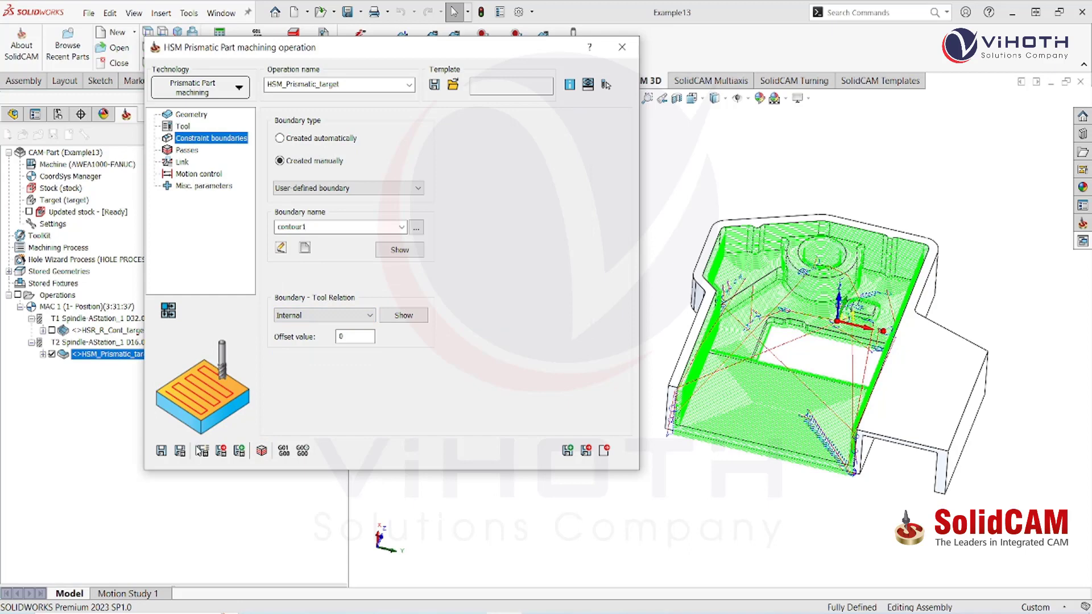
Enable the 0.01 cut tolerance for the passes, and save and recalculate the operation.
left_click(183, 150)
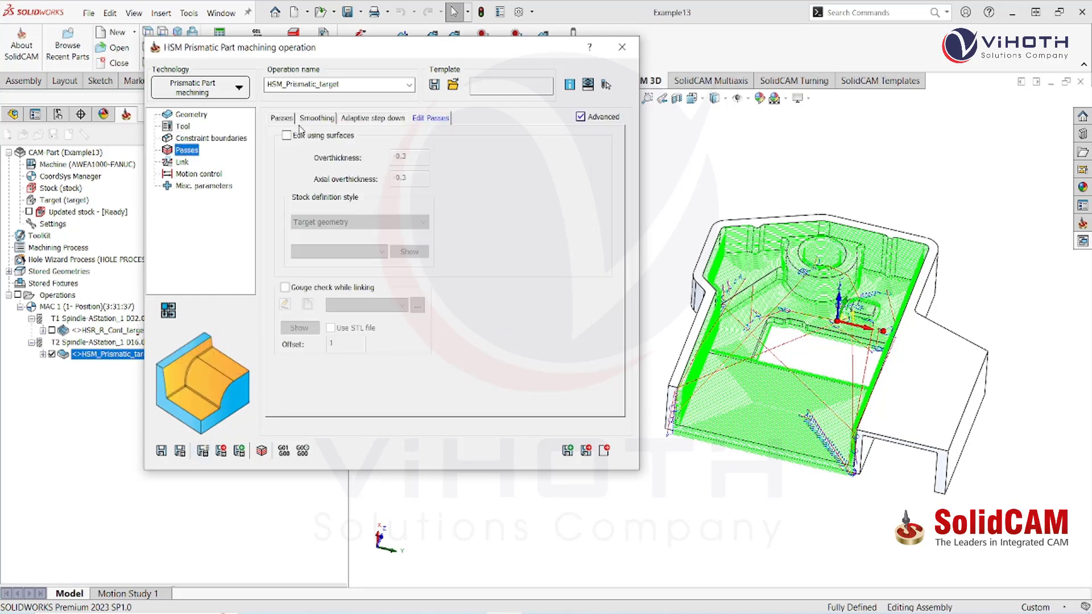
left_click(283, 118)
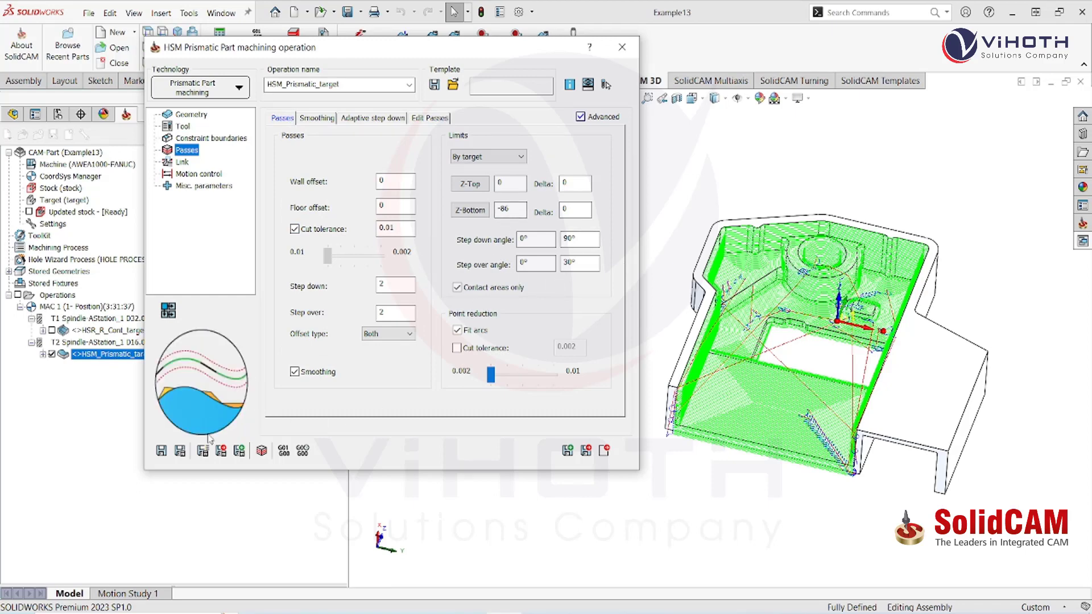
left_click(180, 451)
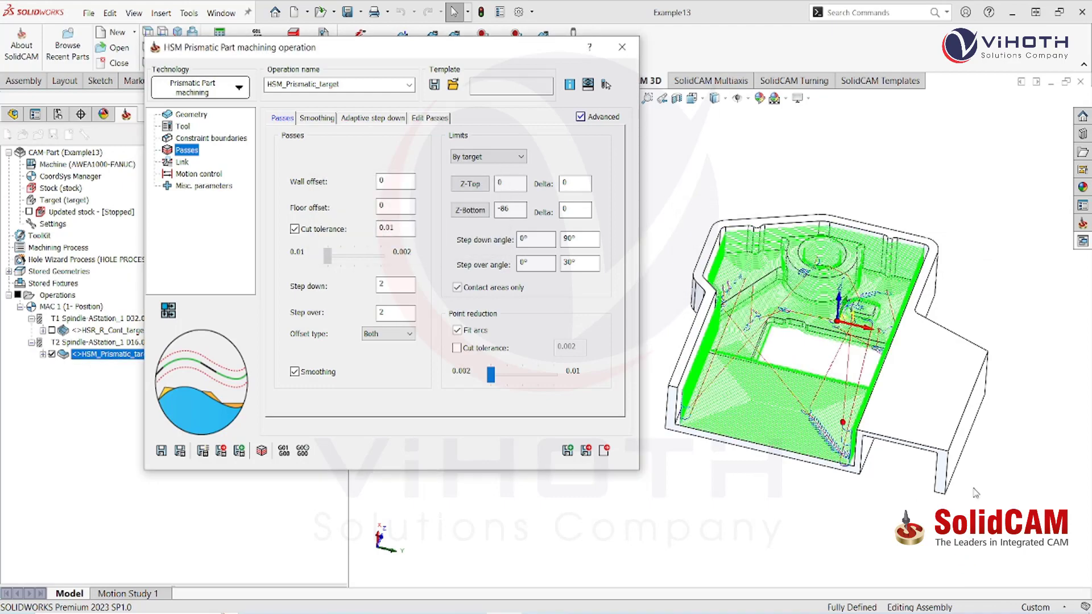
Simulate the recalculated toolpath with the internal boundary in SolidVerify, inspect the walls and floor, and exit the simulation.
middle_click_drag(895, 355, 853, 454)
left_click(263, 451)
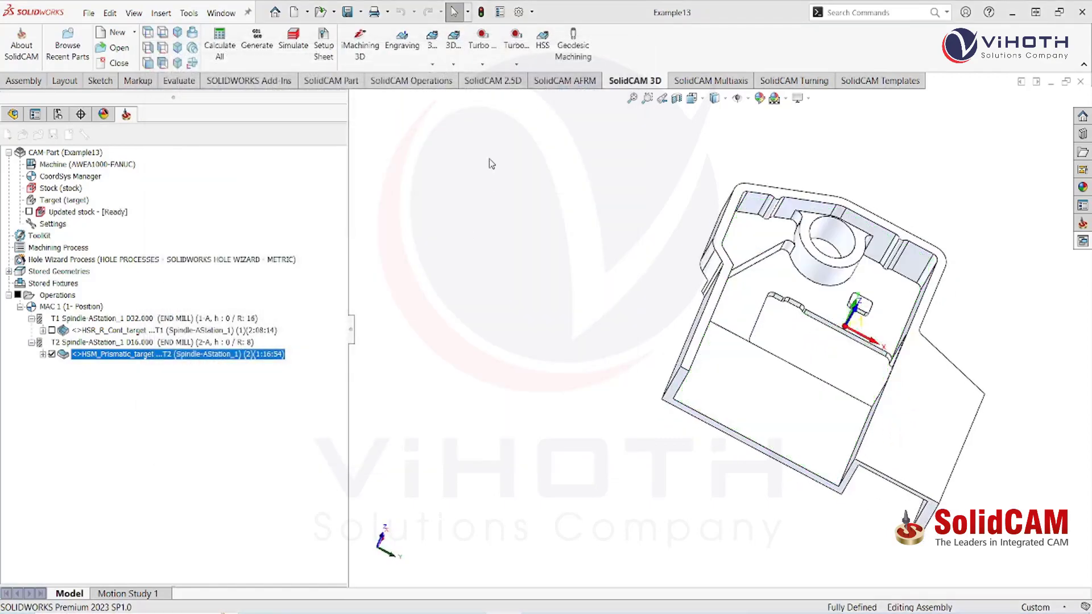
left_click(231, 65)
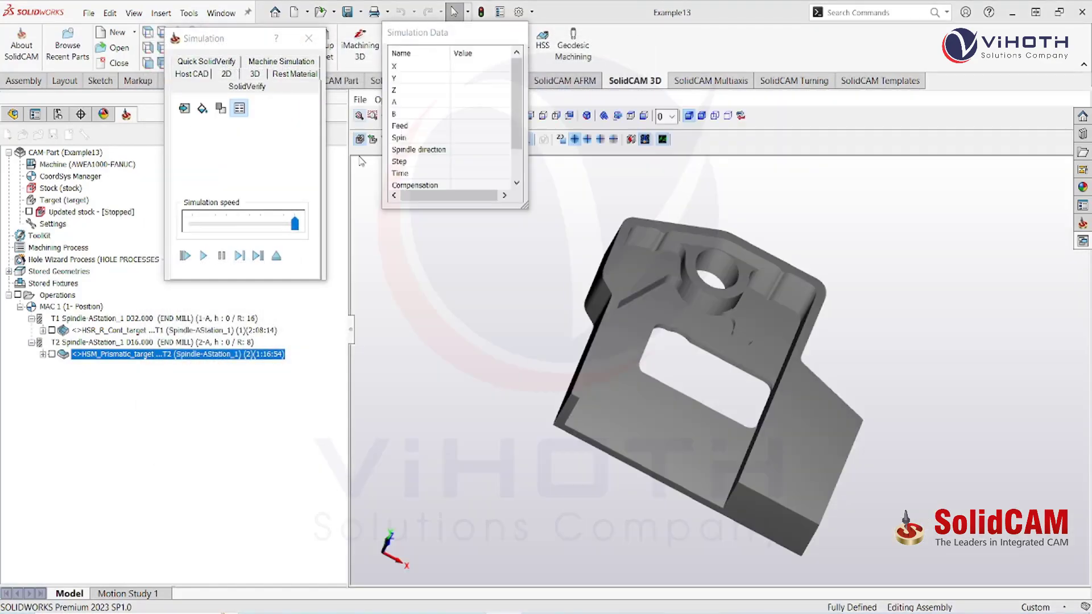
middle_click_drag(695, 353, 680, 343)
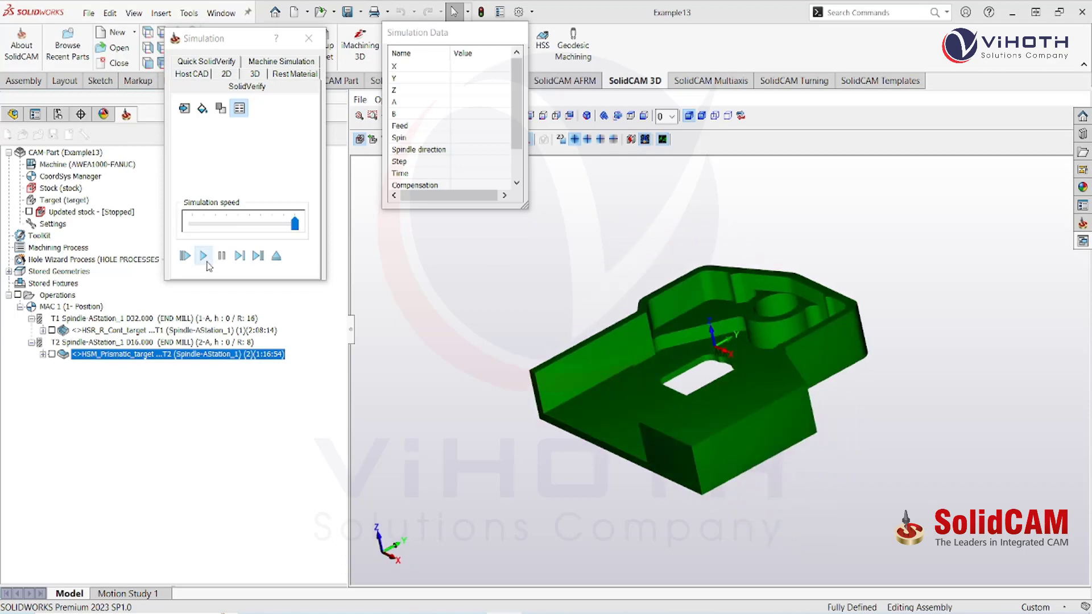
left_click(204, 257)
middle_click_drag(625, 383, 661, 437)
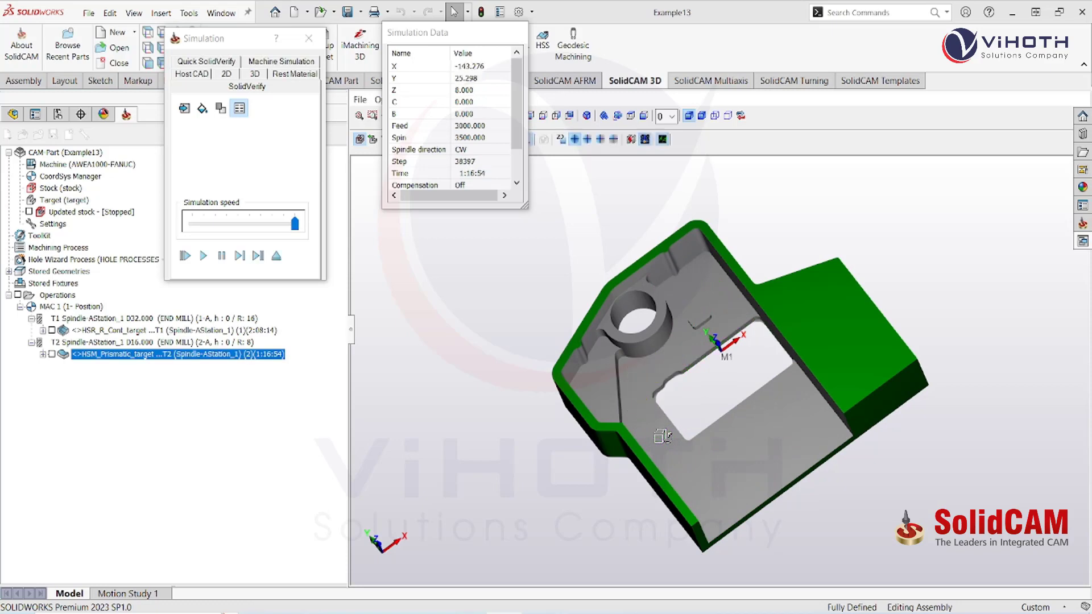
left_click(277, 256)
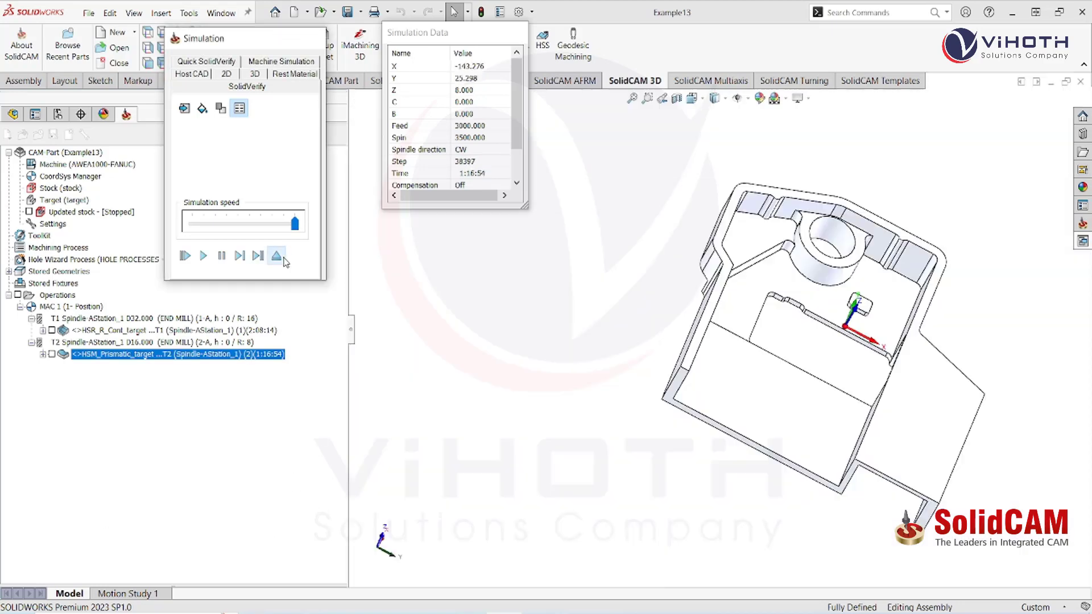
Set the minimum step down and step over angles to 10°, recalculate the operation and inspect the toolpath.
left_click(521, 240)
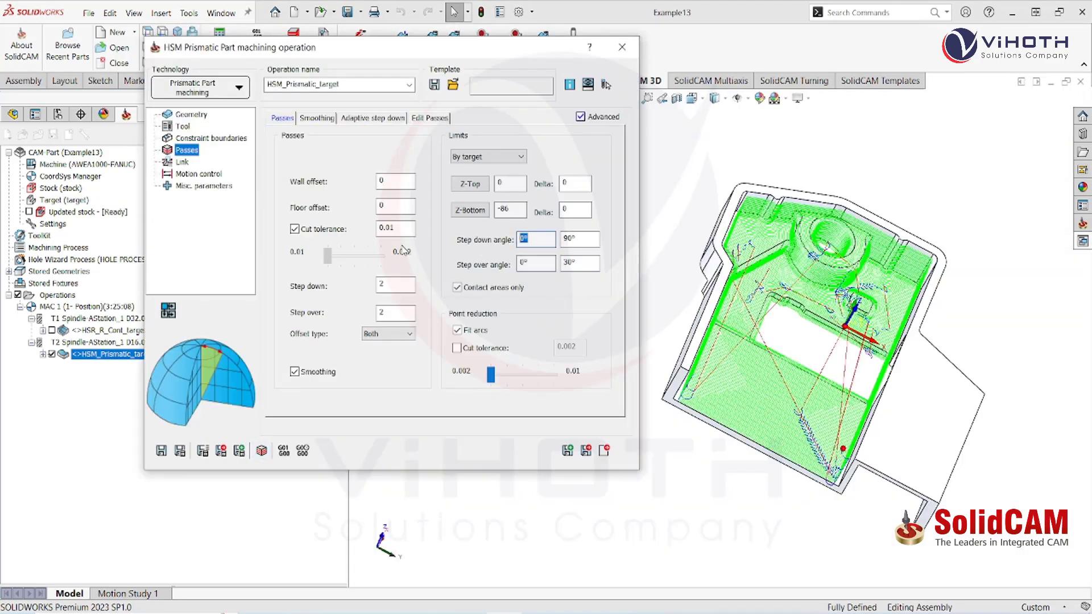
type("1")
key("Tab")
type("10")
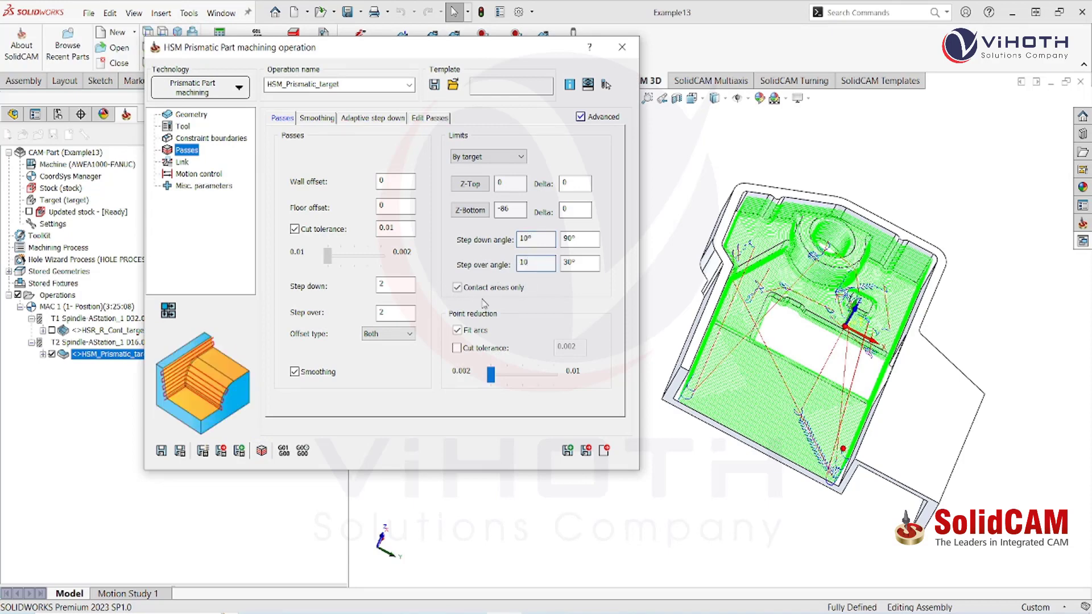
left_click(181, 451)
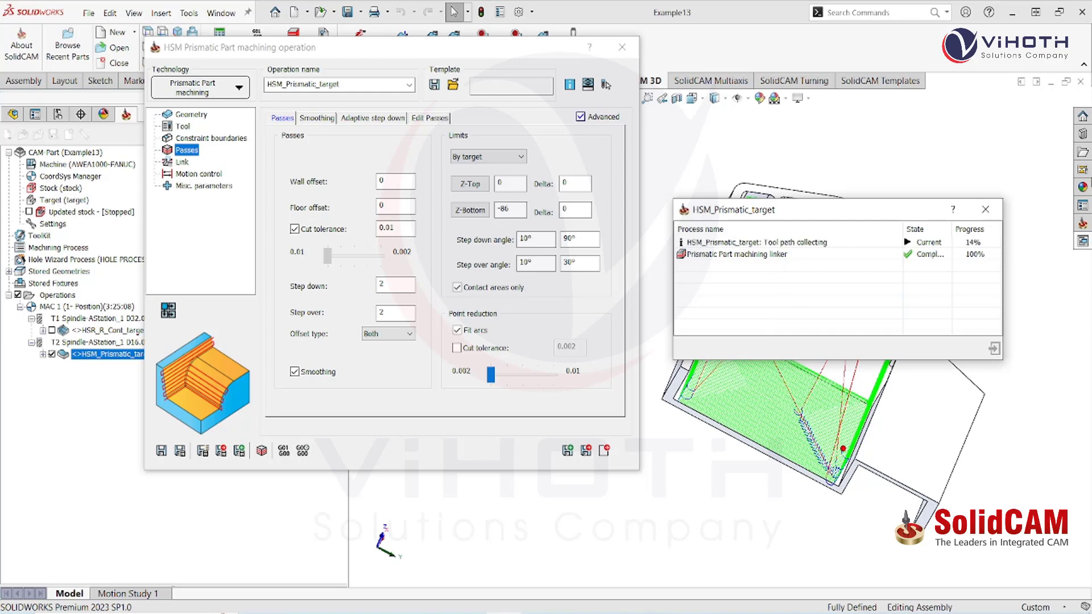
middle_click_drag(822, 356, 972, 364)
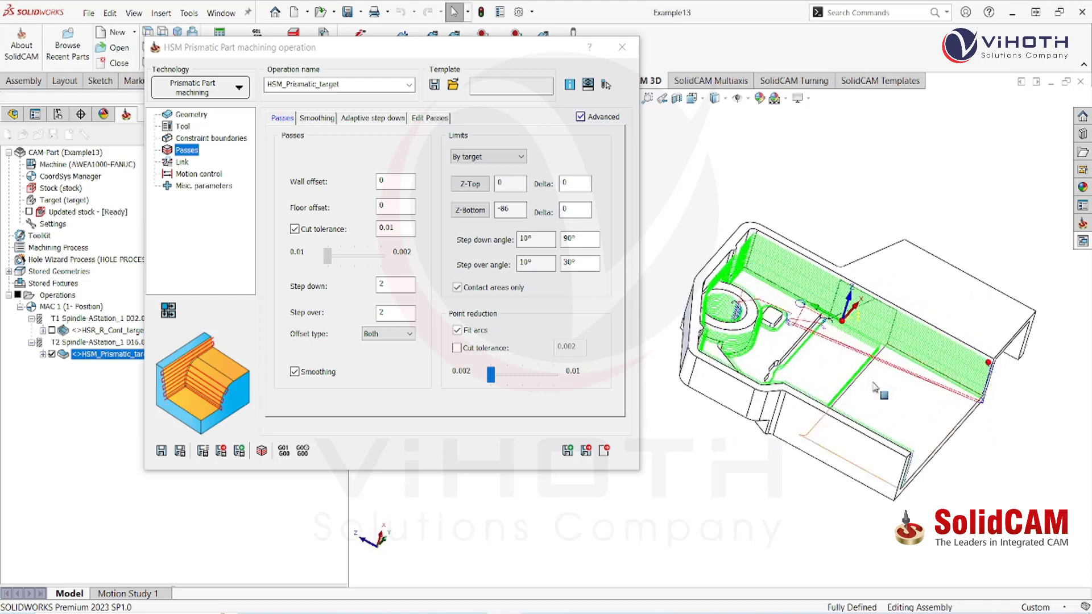
Set the minimum step down angle and the minimum step over angle back to 0°.
left_click(523, 239)
type("0")
key("Tab")
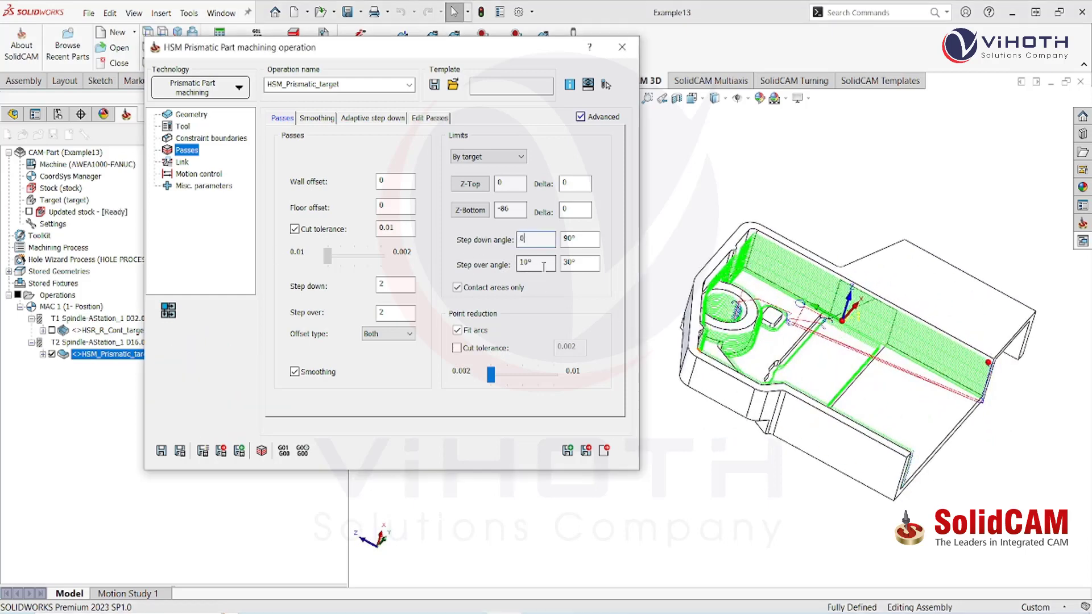
type("0")
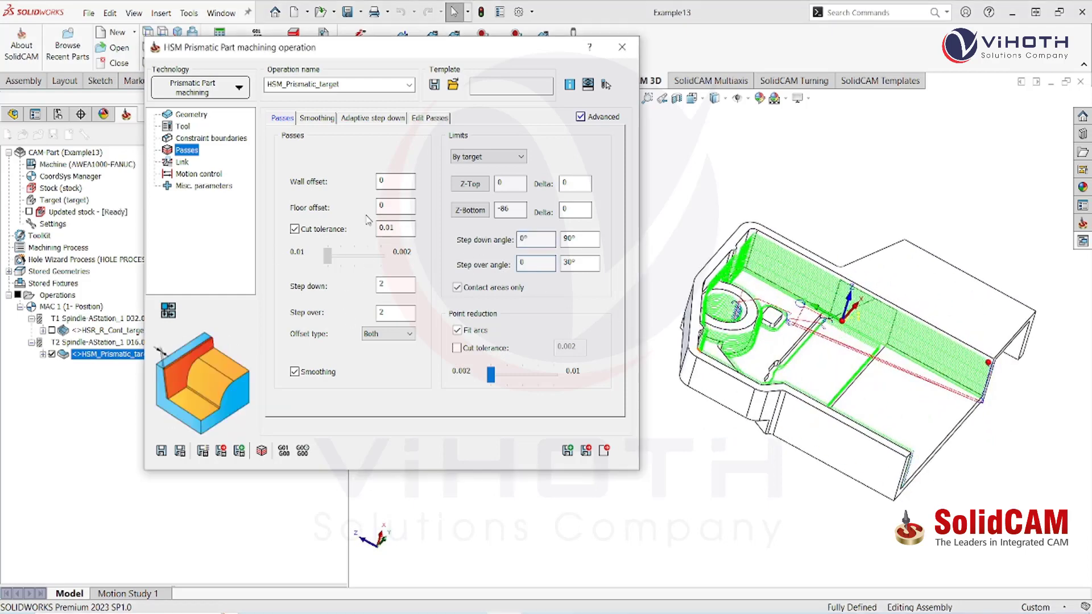
Review the operation's smoothing, adaptive step down and edit passes settings, the link leads, retracts and strategy settings, and the motion control settings.
left_click(330, 119)
left_click(405, 121)
left_click(422, 120)
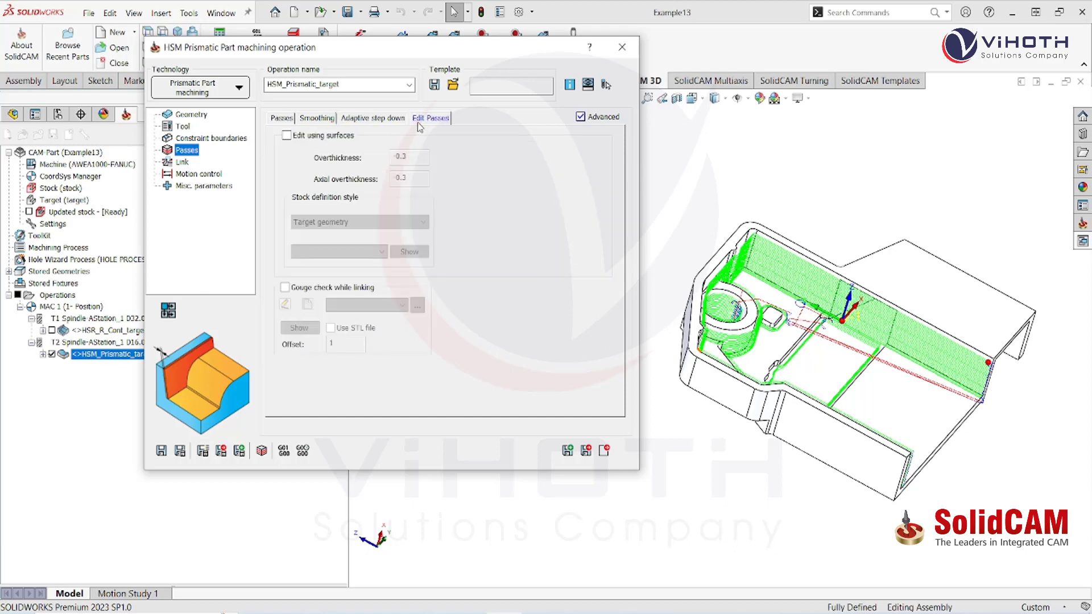
left_click(179, 163)
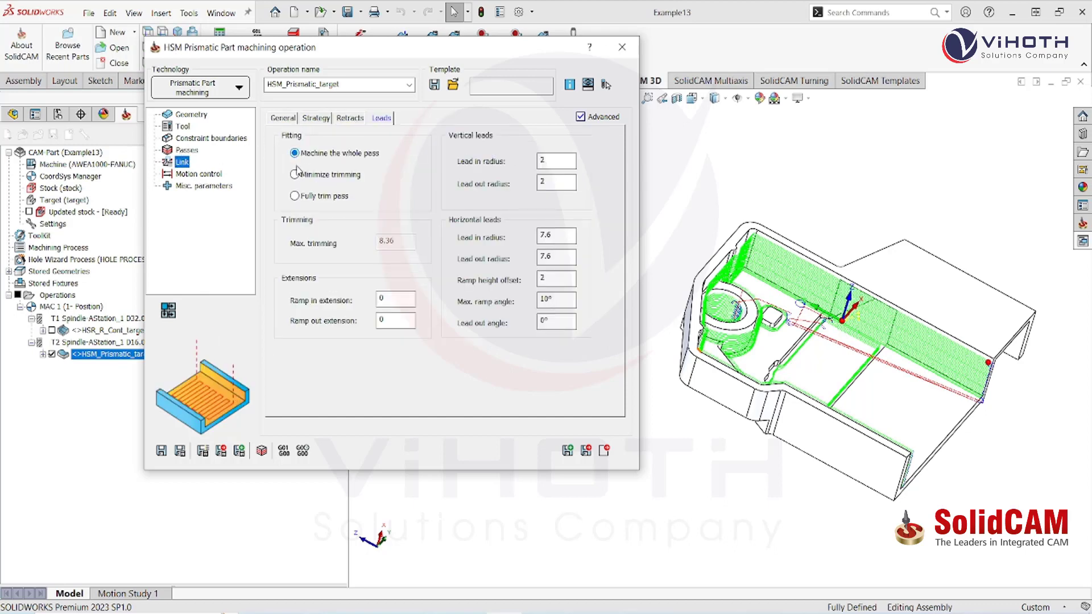
left_click(348, 122)
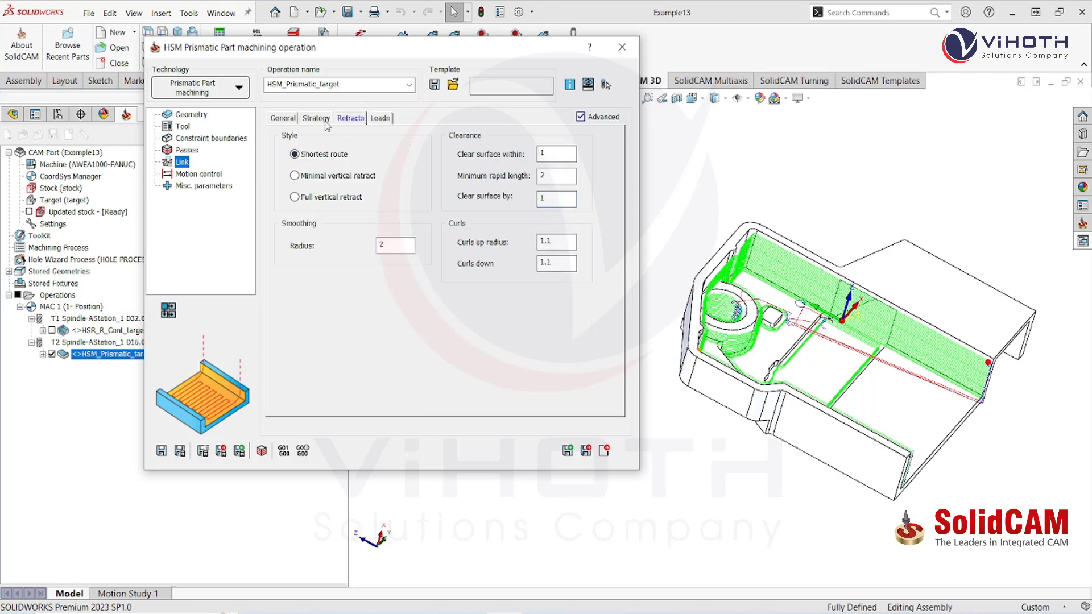
left_click(325, 121)
left_click(200, 174)
left_click(183, 150)
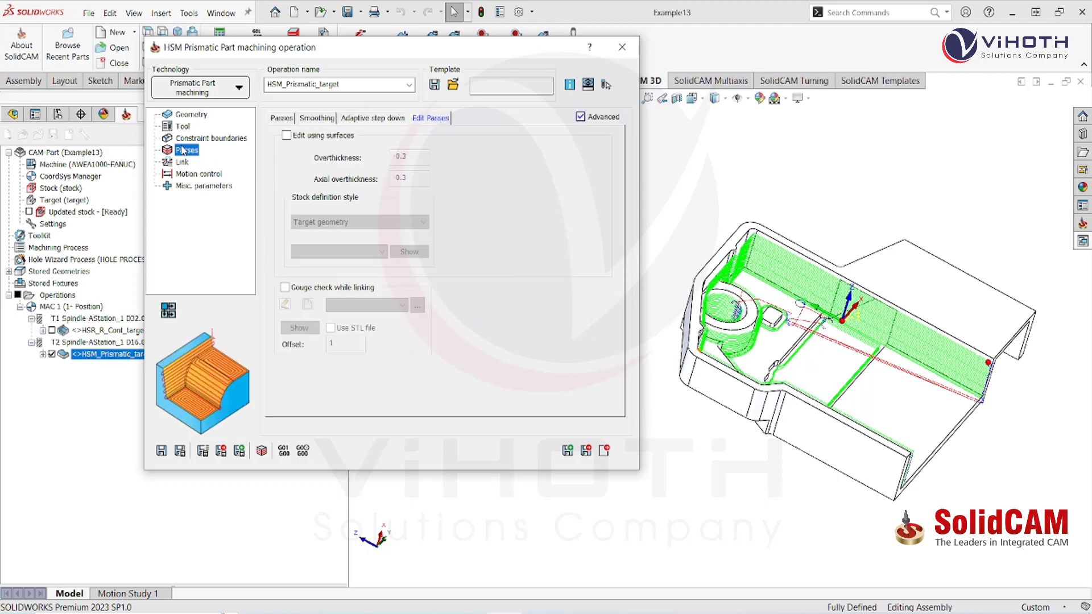
Try editing the passes using surfaces with the target geometry as stock definition, recalculate the operation and inspect the toolpath.
left_click(286, 136)
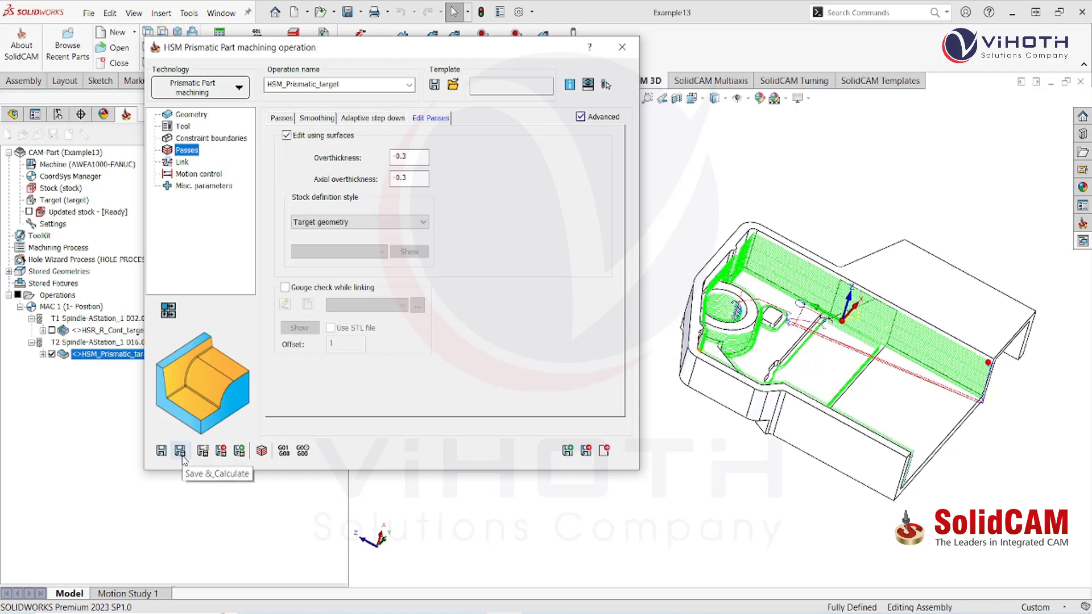
left_click(181, 453)
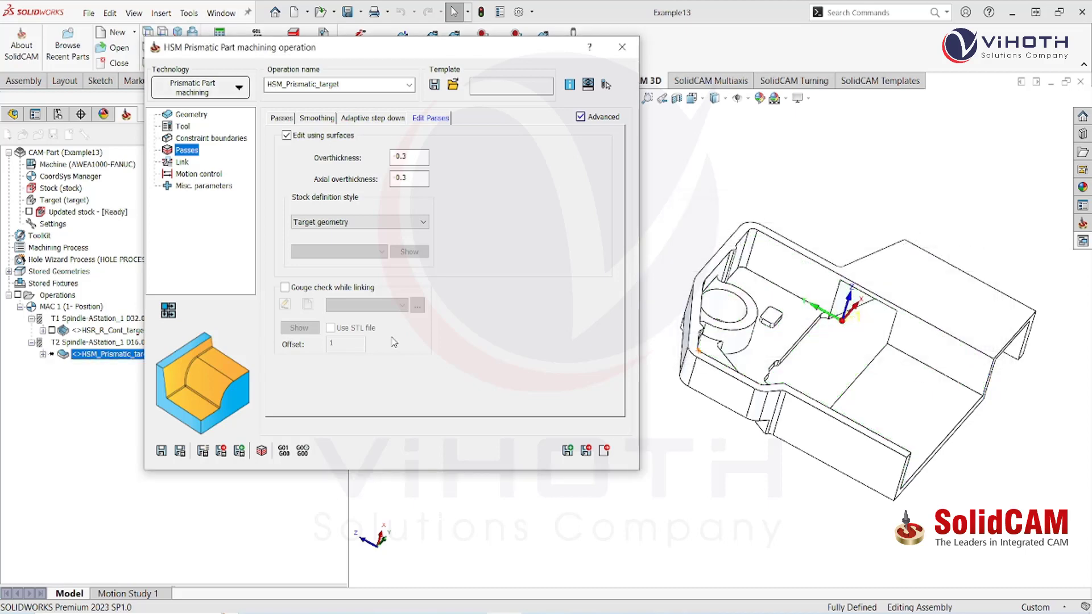
mouse_move(853, 319)
middle_mouse_down()
mouse_move(825, 335)
mouse_move(700, 337)
middle_mouse_up()
Disable pass editing using surfaces, save and recalculate the operation, and close its settings.
left_click(286, 135)
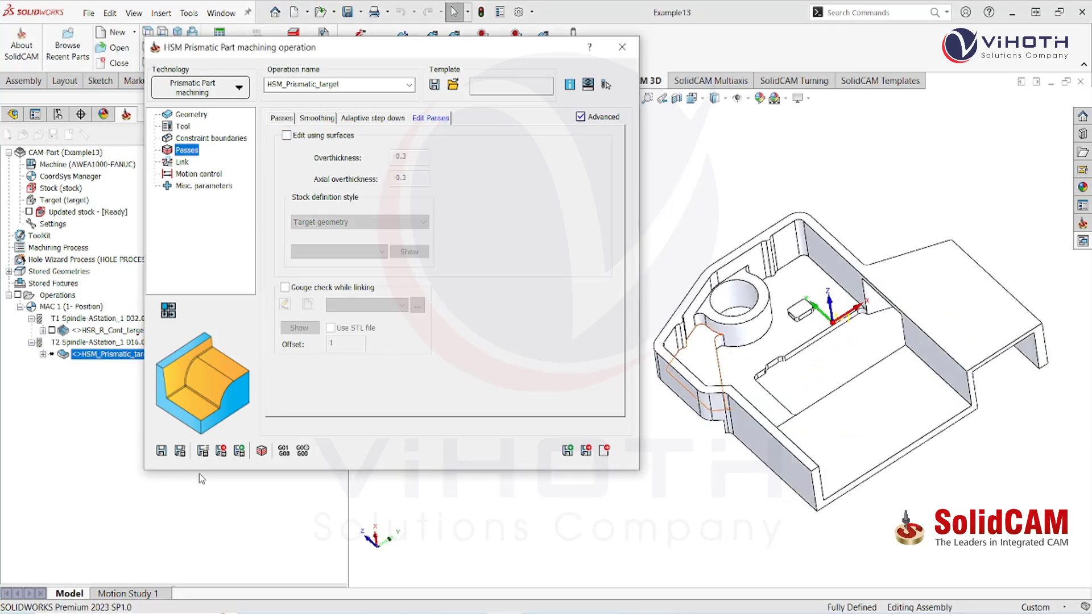
left_click(181, 456)
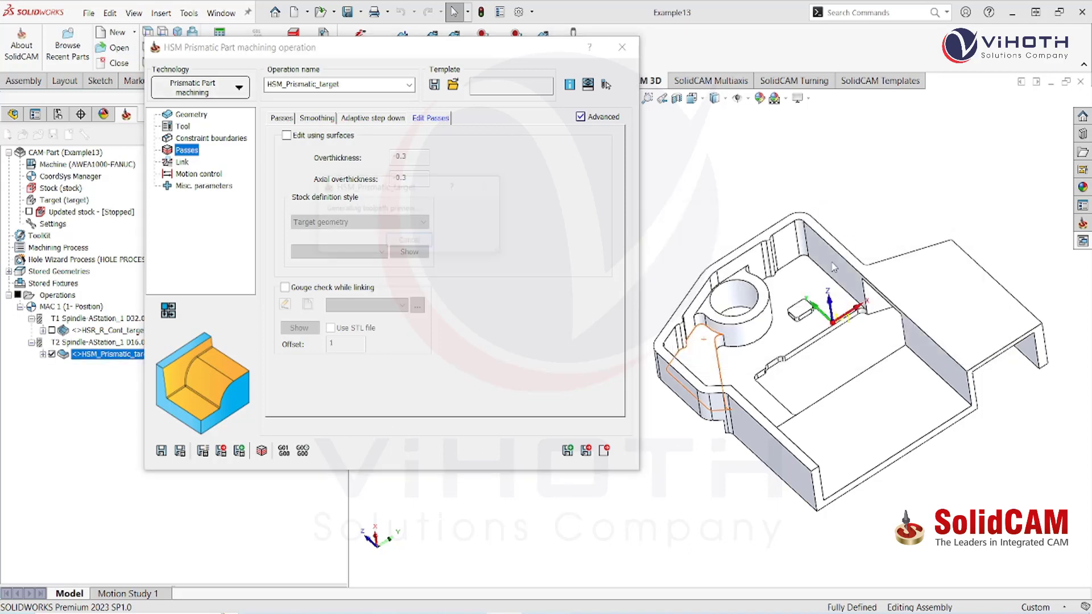
left_click(622, 47)
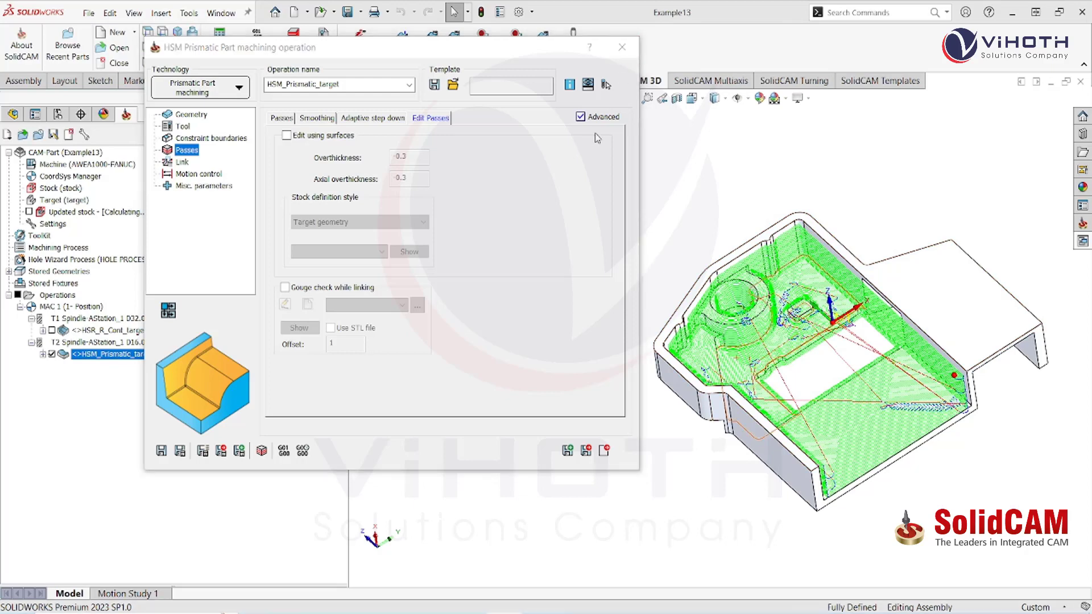
Run the HSM_Prismatic_target operation in SolidCAM Simulator, adjusting the playback speed while watching the tool machine the walls.
right_click(206, 356)
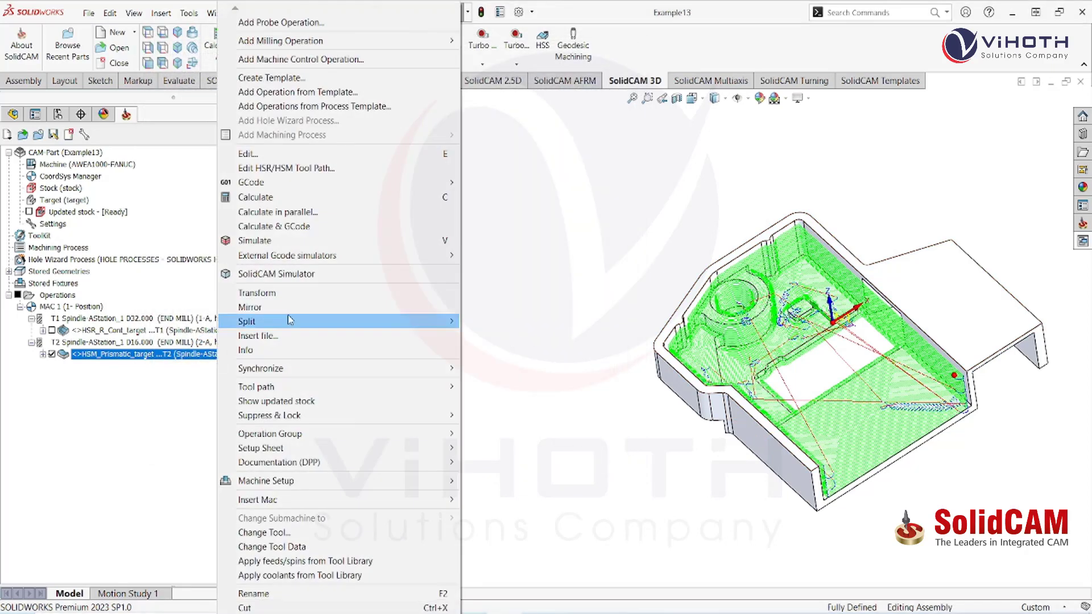
left_click(279, 273)
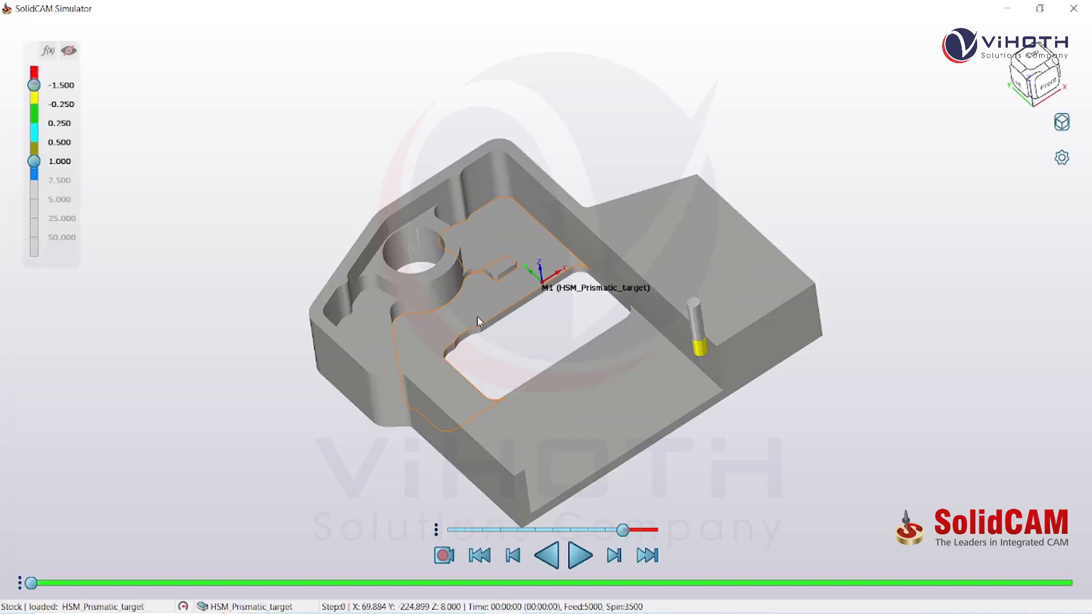
left_click(554, 531)
left_click(581, 556)
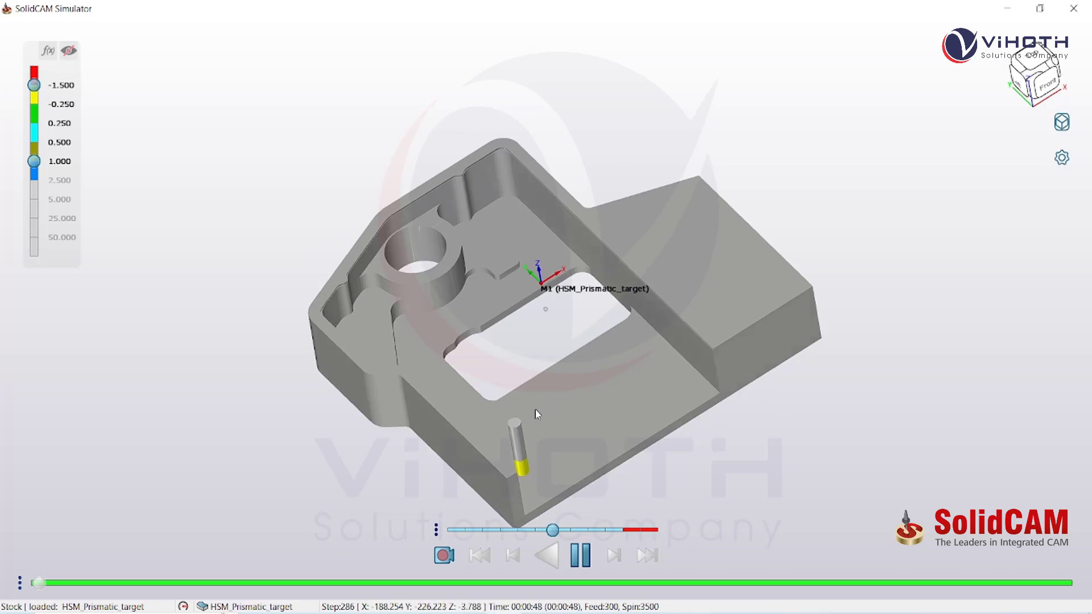
middle_click_drag(519, 442, 514, 420)
left_click_drag(552, 530, 587, 531)
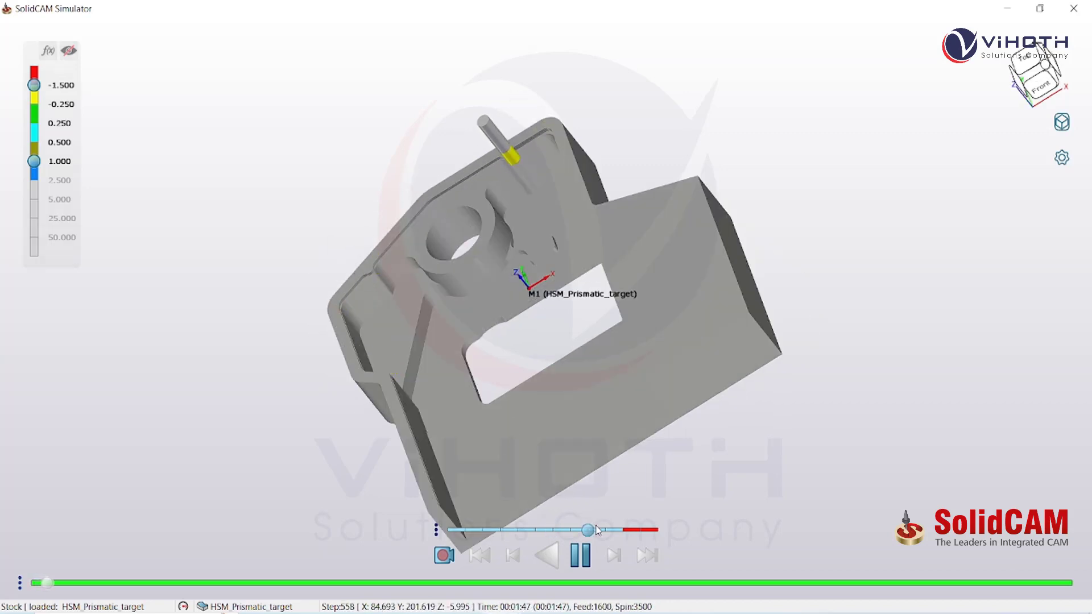
left_click(606, 530)
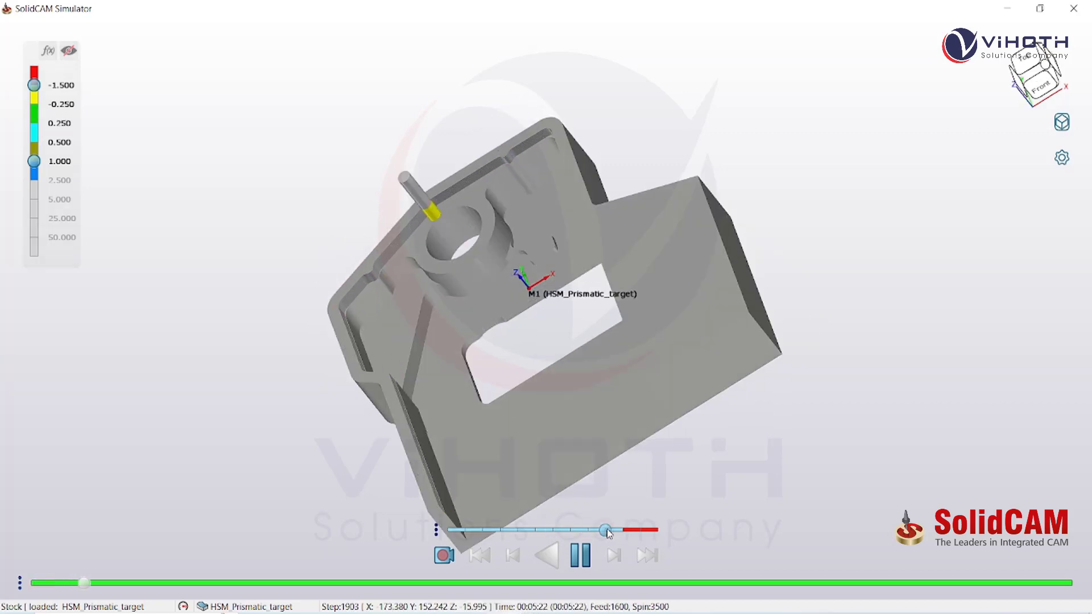
Inspect the simulated part's walls and floor from different angles and exit SolidCAM Simulator.
mouse_move(585, 434)
middle_mouse_down()
mouse_move(606, 399)
mouse_move(606, 408)
middle_mouse_up()
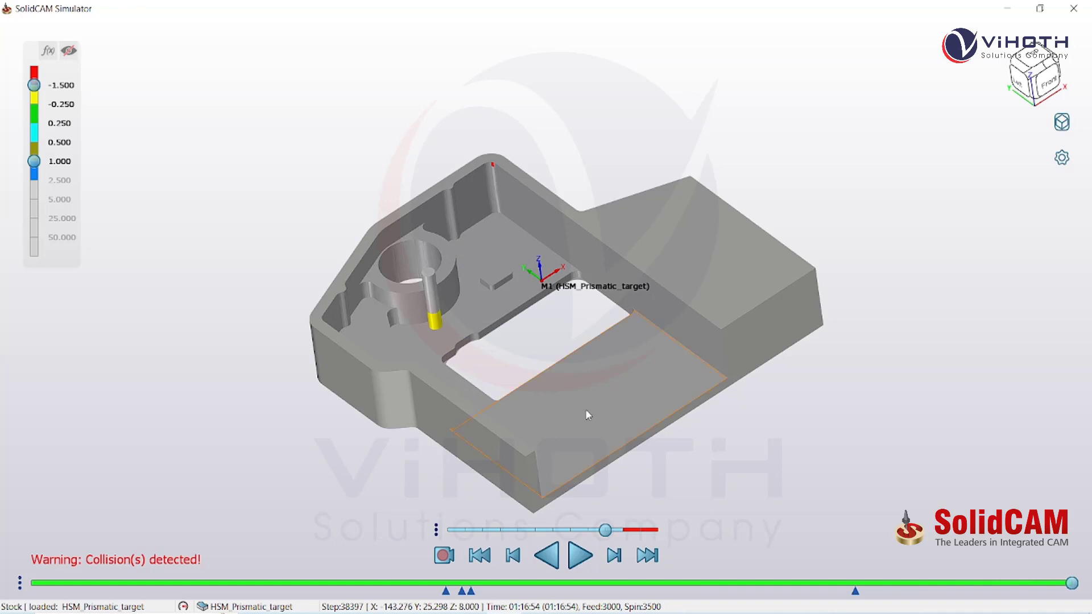
middle_click_drag(583, 416, 615, 399)
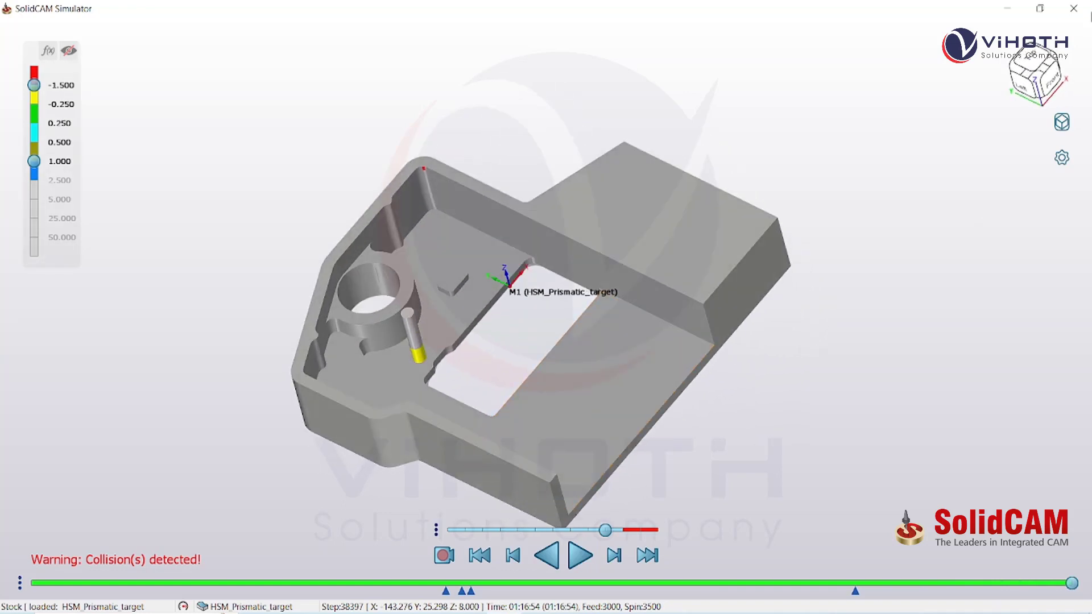
left_click(1074, 8)
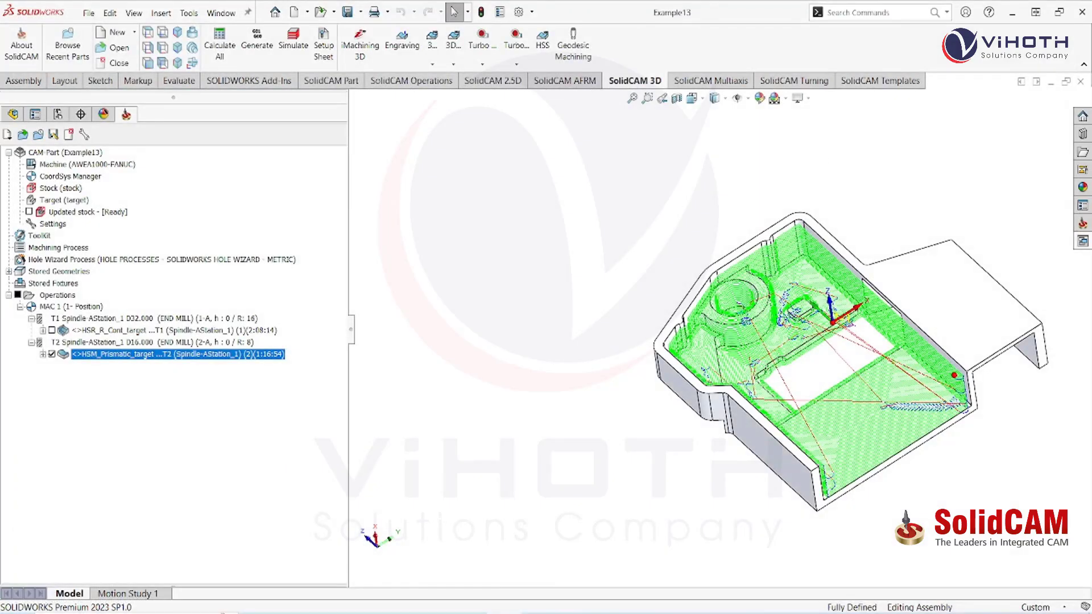